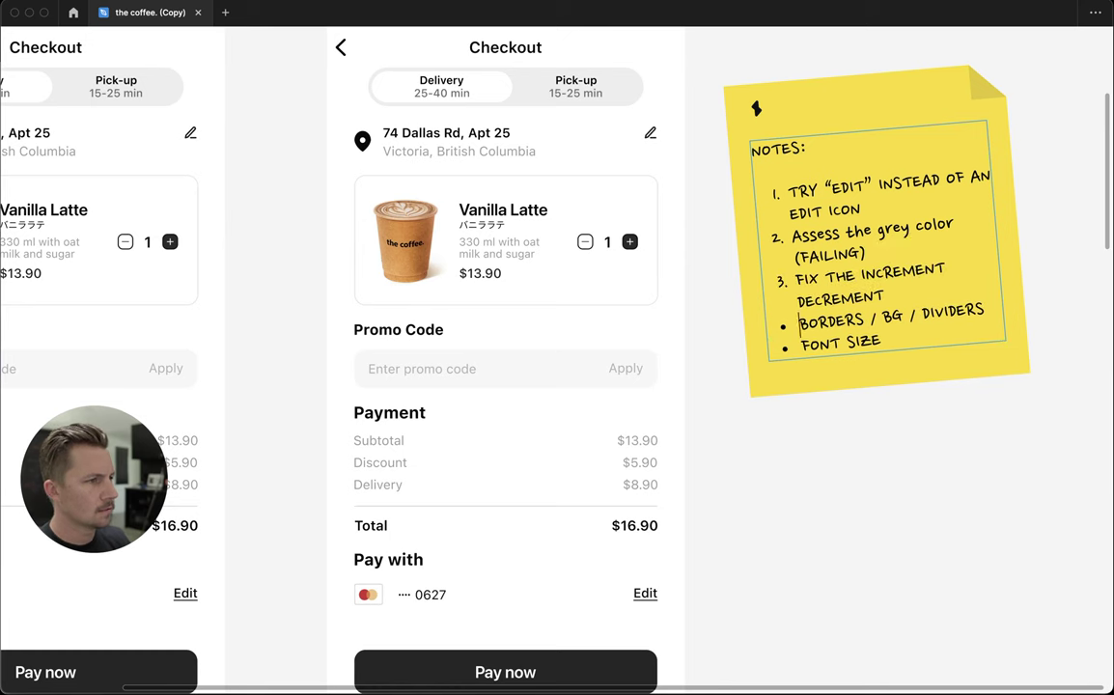
Number all five notes and copy the Pay with Edit link up to the address row
key(Return)
key(Down)
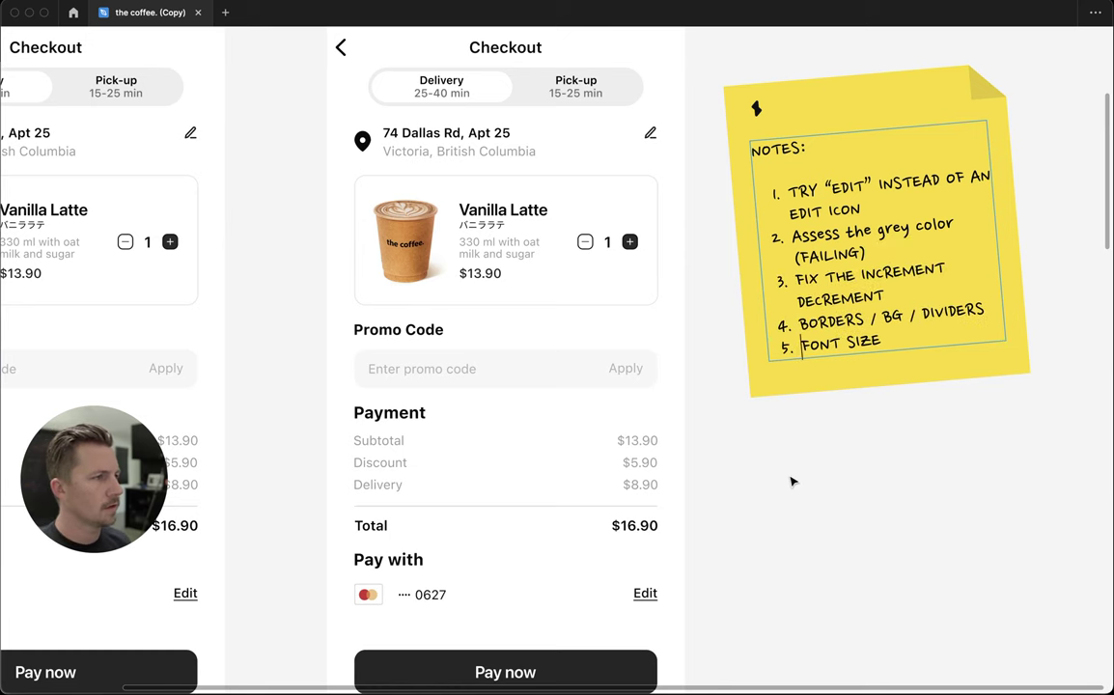
scroll(791, 482, down, 3)
click(652, 586)
mouse_move(653, 583)
mouse_down()
mouse_move(679, 300)
mouse_move(658, 229)
mouse_up()
Replace the address pencil icon with the Edit link in an auto-layout row beside the address
click(657, 195)
key(Delete)
click(653, 225)
shift+click(510, 199)
key(shift+a)
drag(663, 204, 760, 228)
click(572, 198)
Line the address Edit link up with the first address line
scroll(570, 198, up, 5)
scroll(558, 203, down, 5)
scroll(761, 227, down, 5)
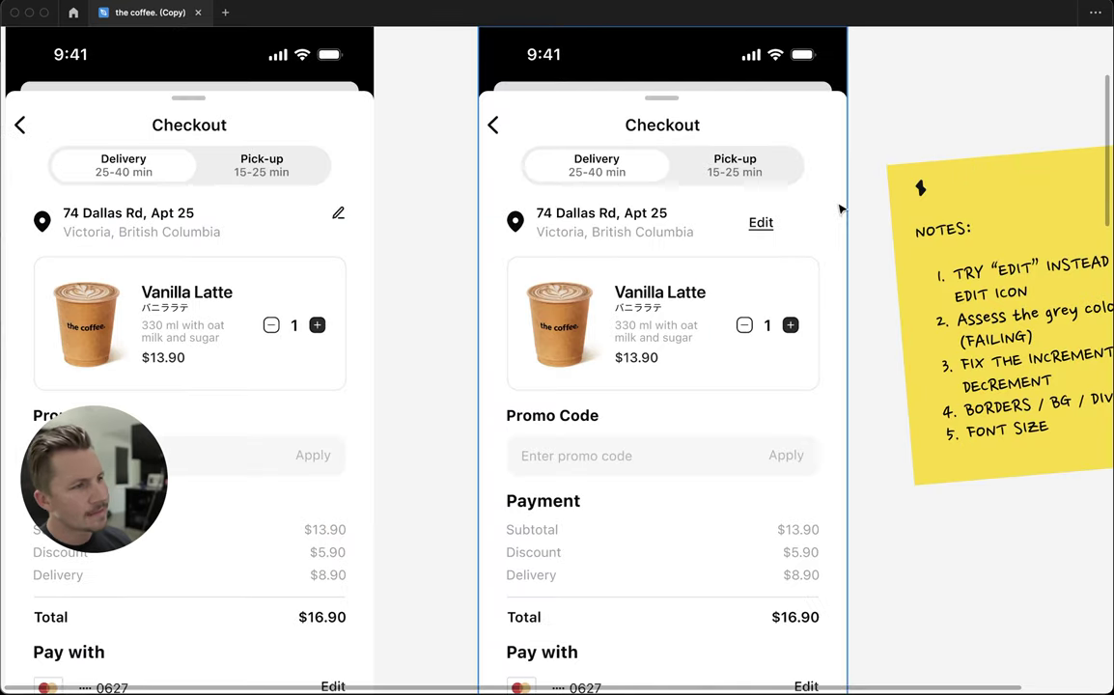
scroll(761, 228, up, 5)
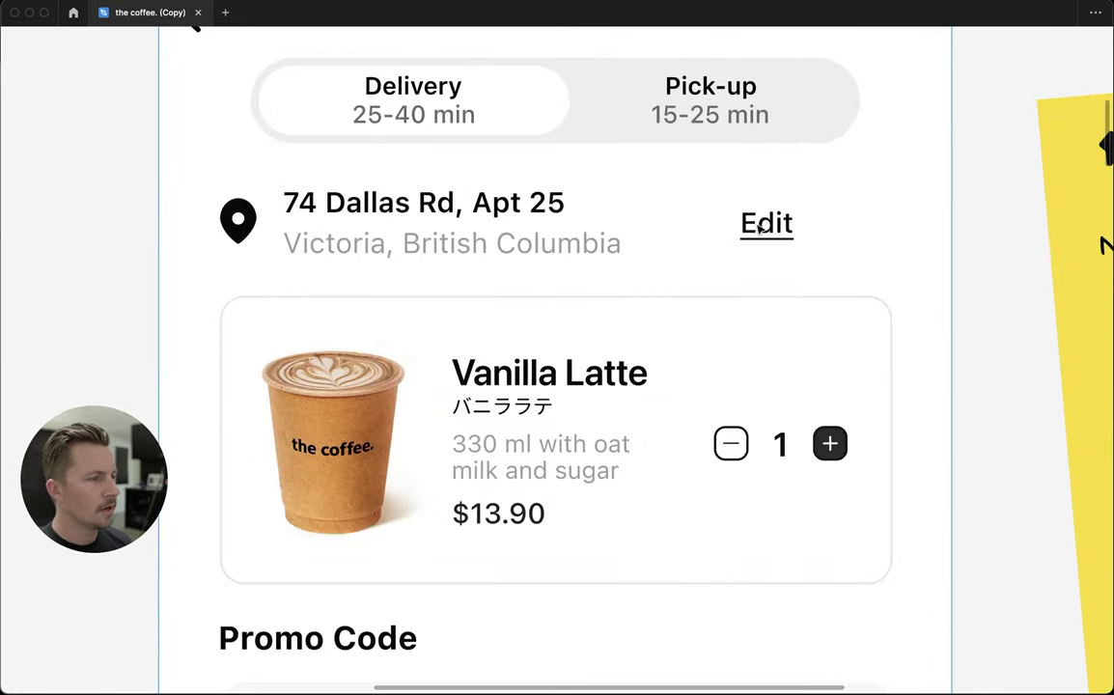
drag(777, 229, 785, 214)
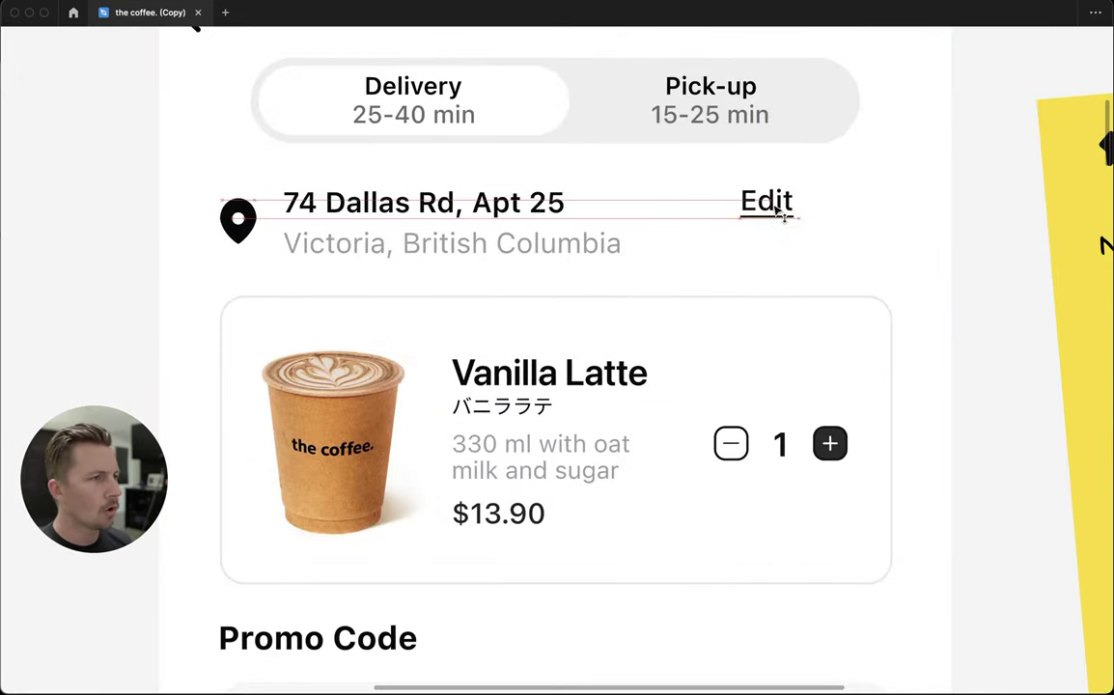
Position Edit against a 20%-opacity helper rectangle over the address row, then delete the rectangle
key(r)
mouse_move(194, 164)
mouse_down()
mouse_move(726, 226)
mouse_move(881, 275)
mouse_up()
key(2)
drag(779, 204, 818, 223)
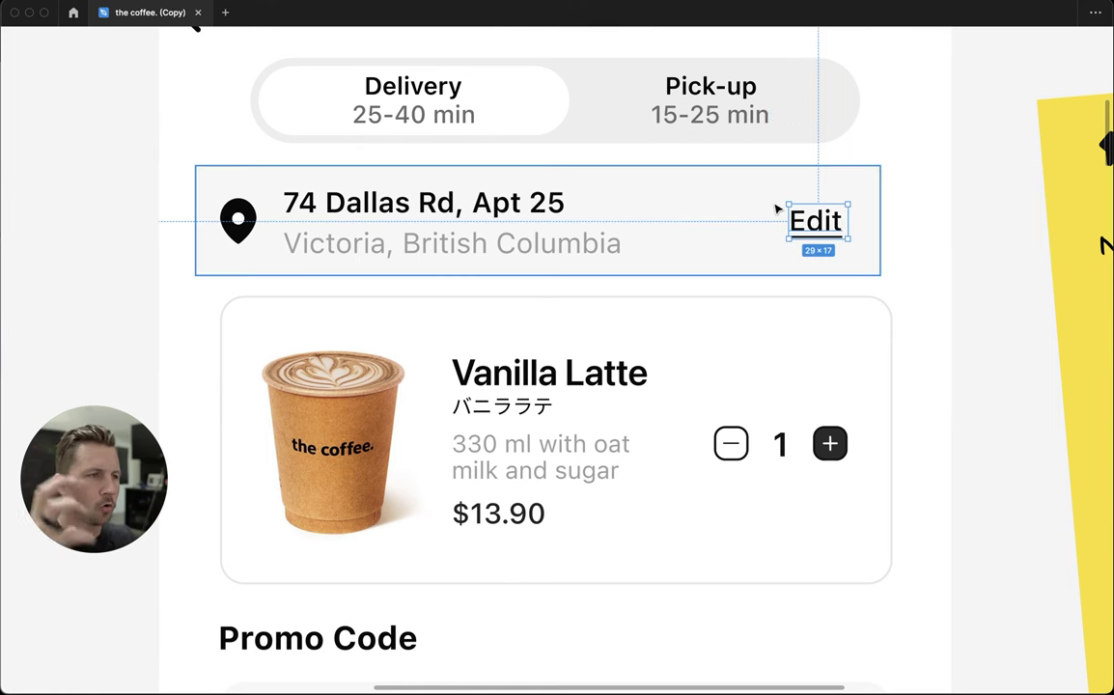
click(724, 216)
key(Delete)
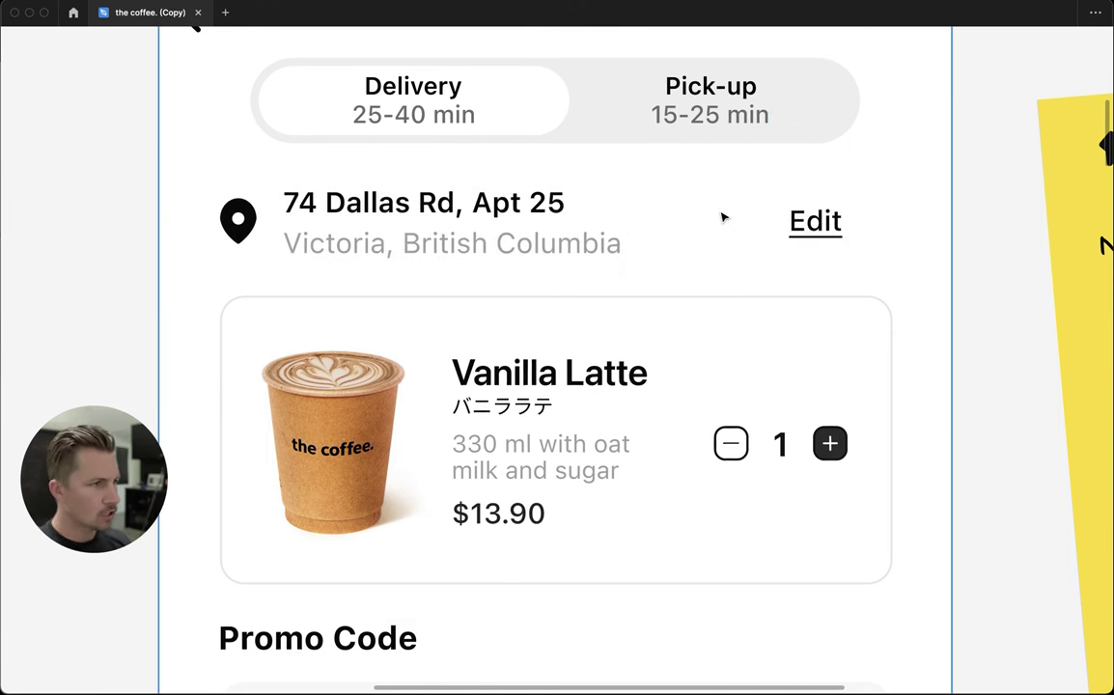
Move the Edit link level with the address line at the card's right edge
drag(809, 234, 818, 210)
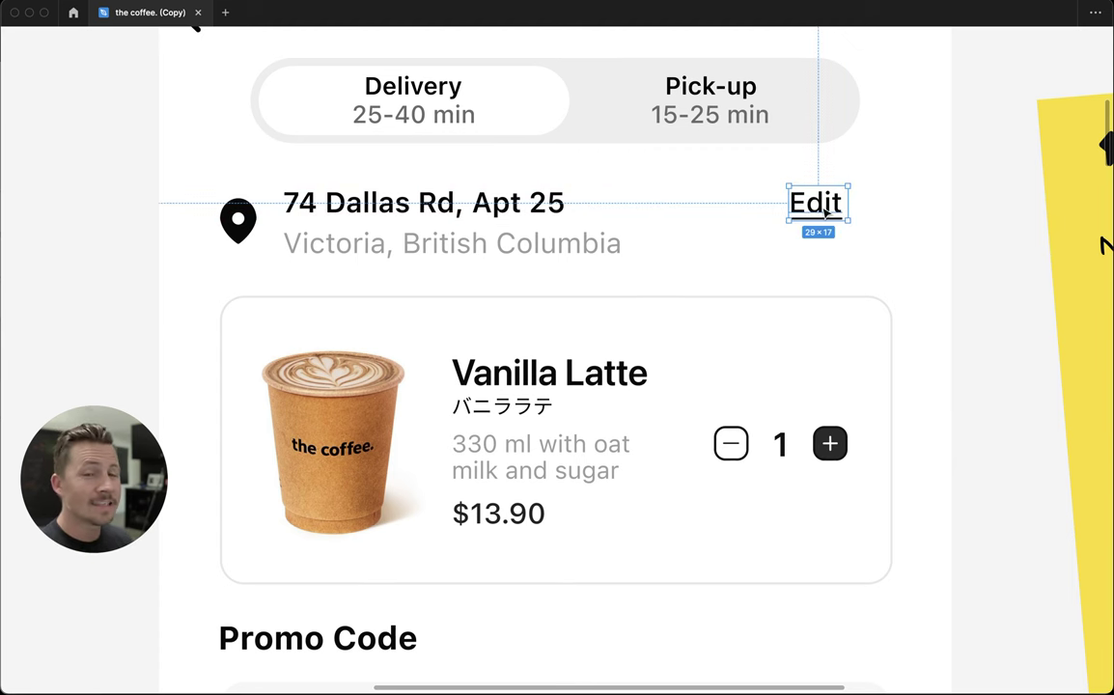
drag(825, 213, 657, 199)
scroll(547, 215, up, 5)
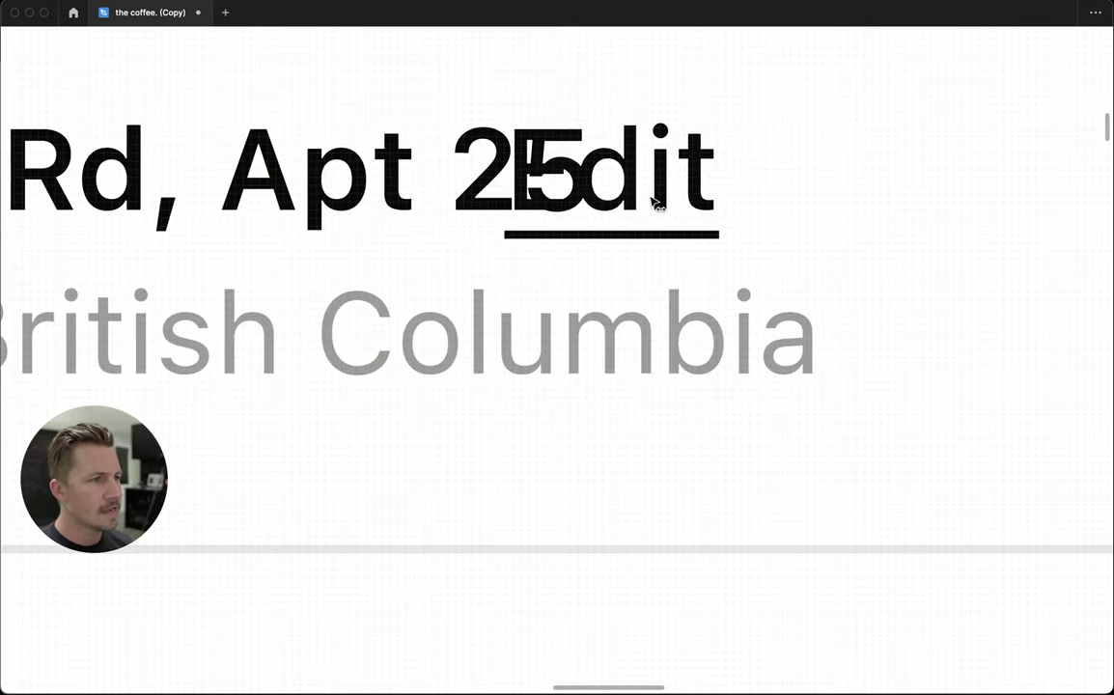
scroll(657, 199, down, 3)
scroll(659, 193, up, 3)
scroll(660, 193, down, 5)
drag(666, 195, 948, 214)
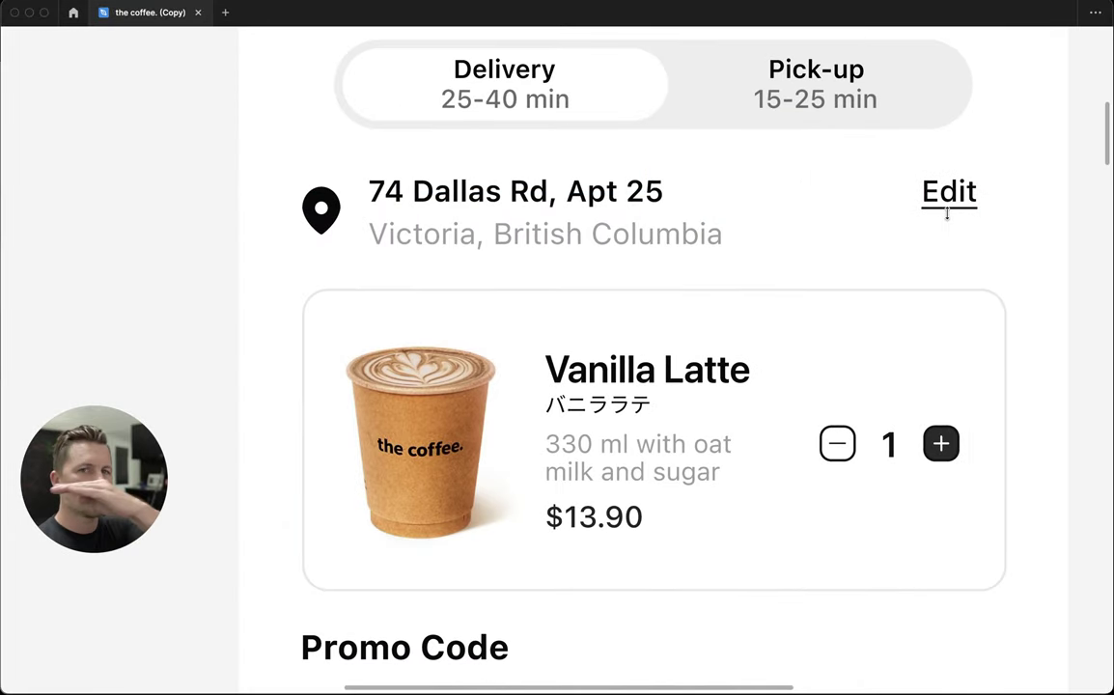
click(948, 215)
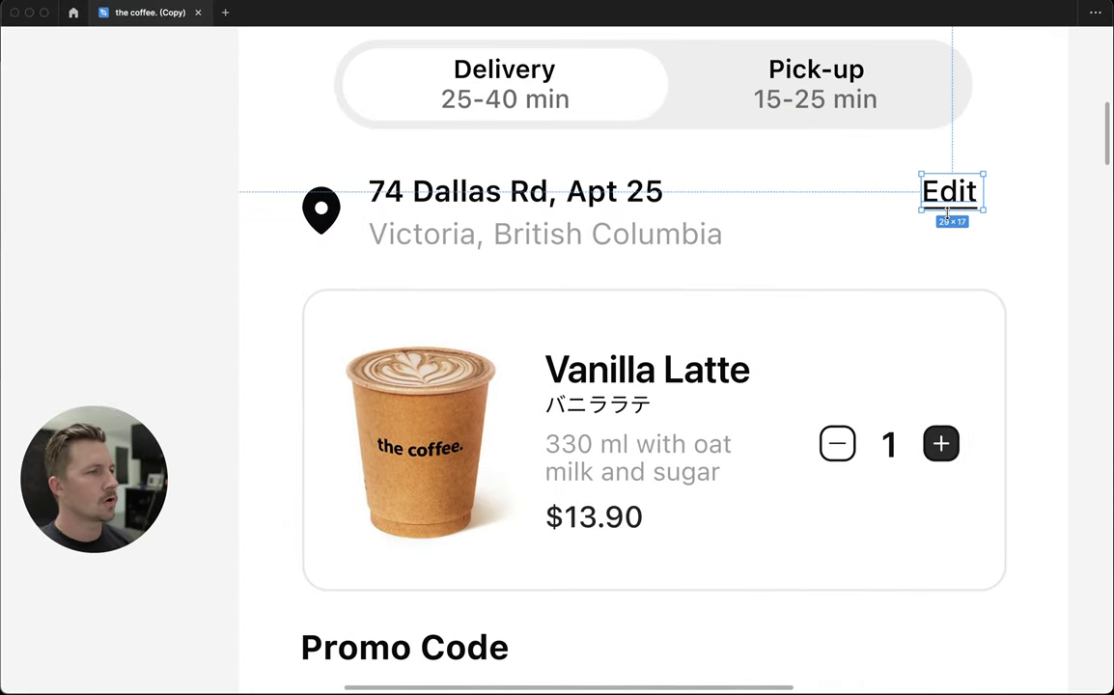
Select the address text and Edit link together, then hide the side panels
scroll(942, 207, down, 5)
scroll(946, 289, up, 1)
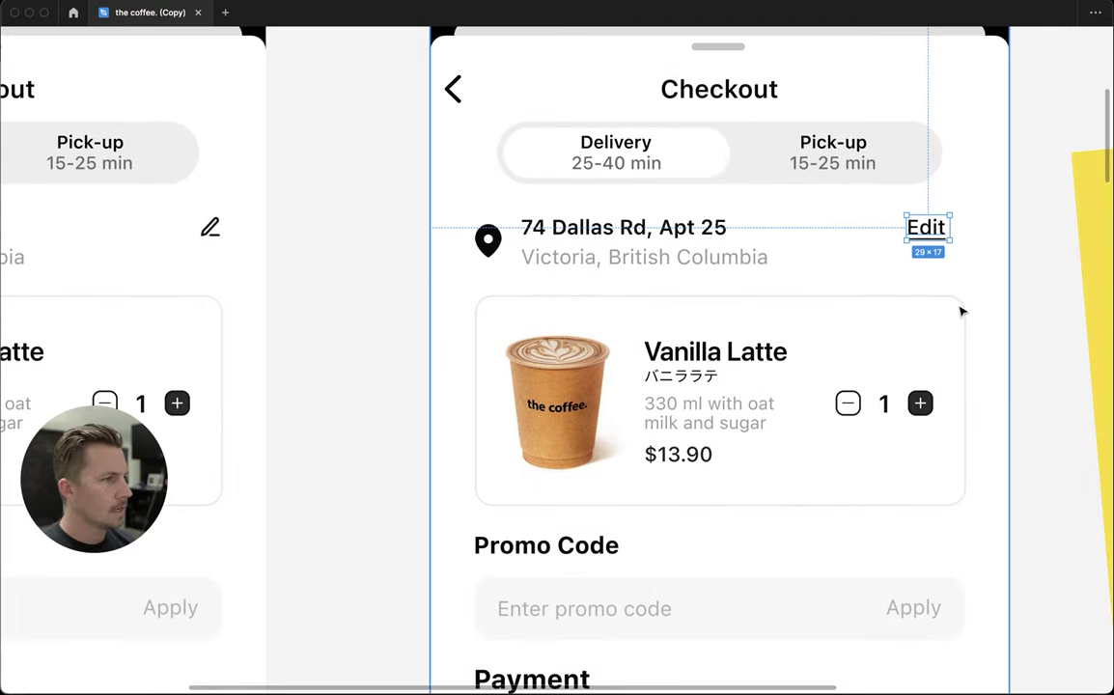
click(960, 309)
scroll(960, 303, up, 1)
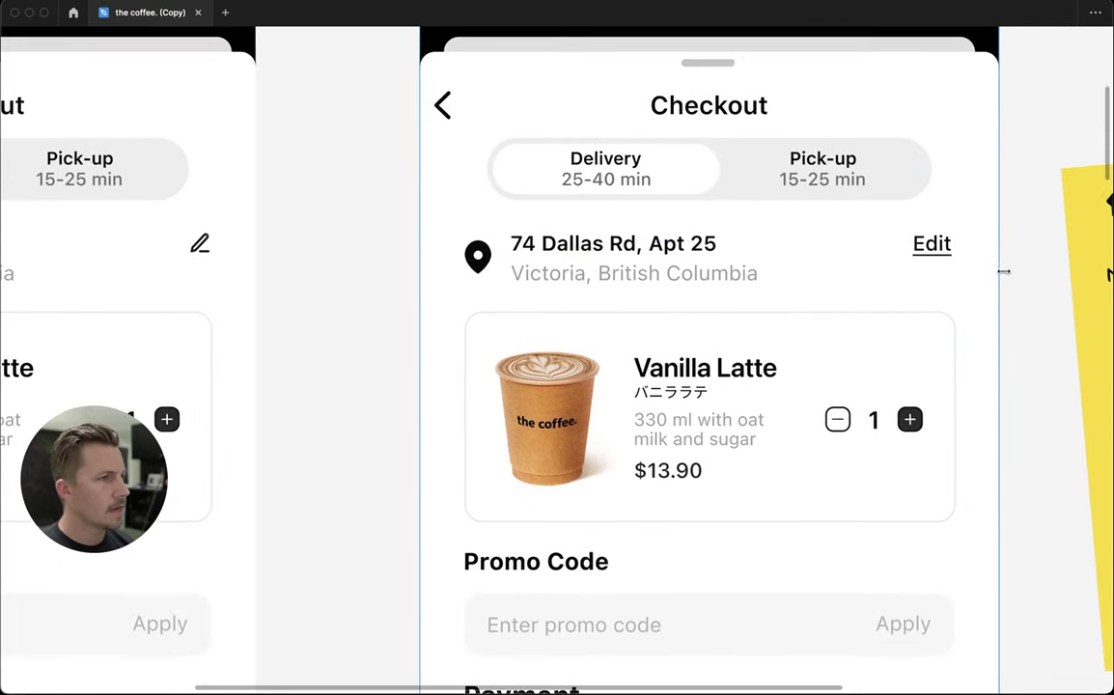
key(super+backslash)
click(701, 290)
scroll(701, 290, right, 3)
scroll(701, 289, up, 1)
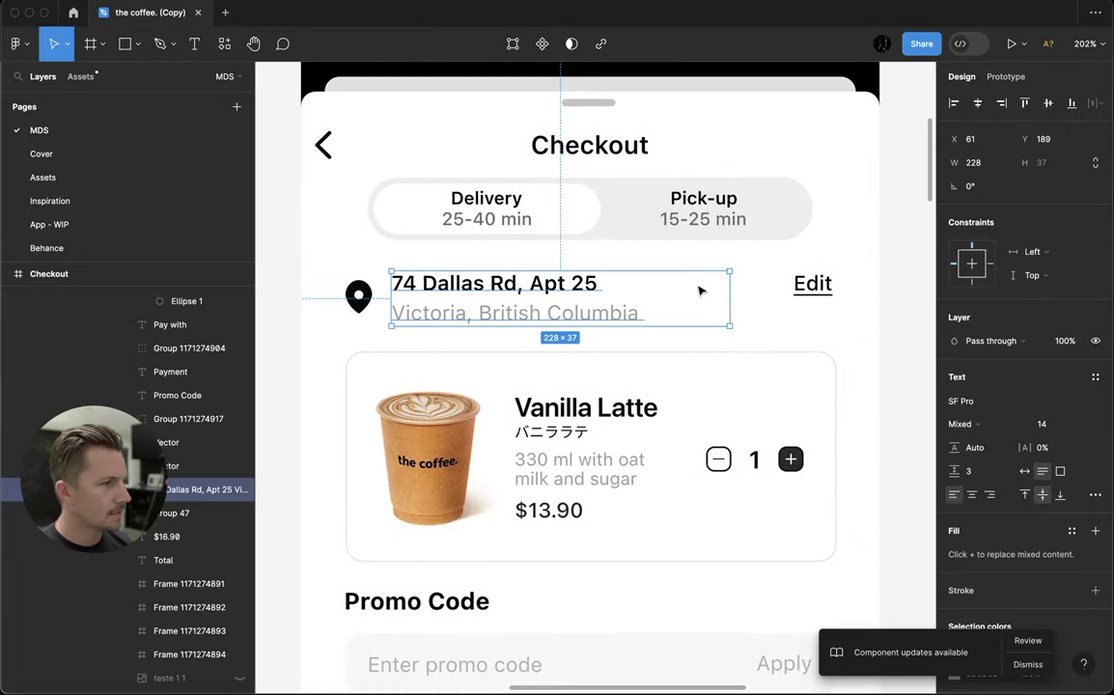
click(816, 287)
shift+click(577, 283)
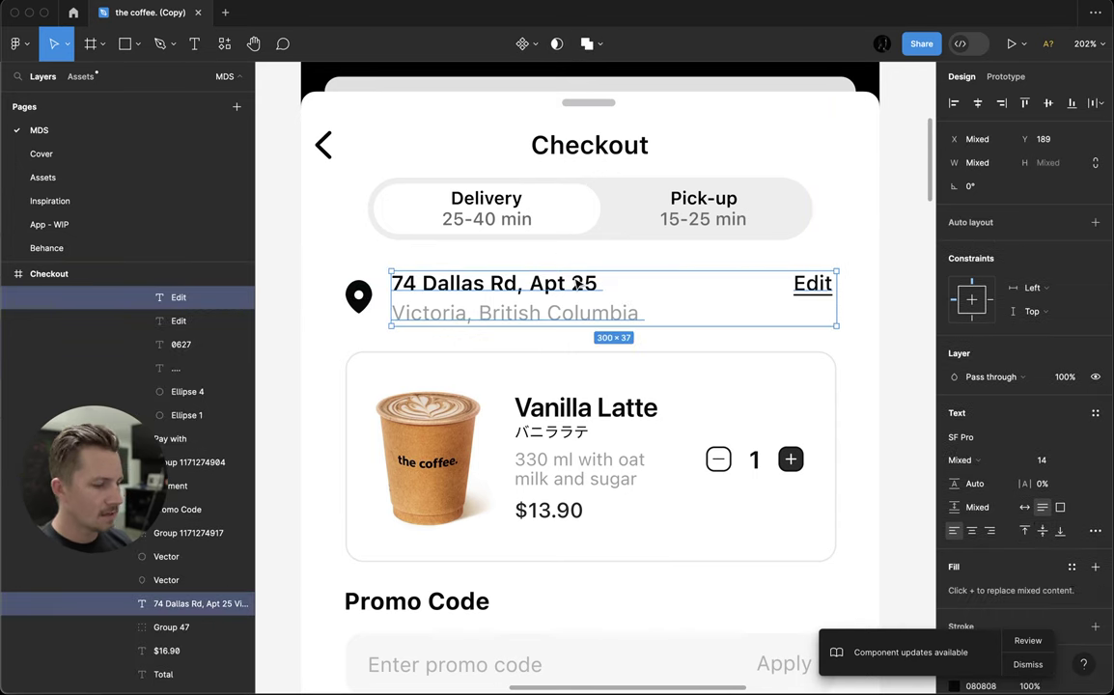
key(super+backslash)
scroll(576, 282, down, 1)
scroll(577, 283, down, 2)
scroll(577, 283, down, 1)
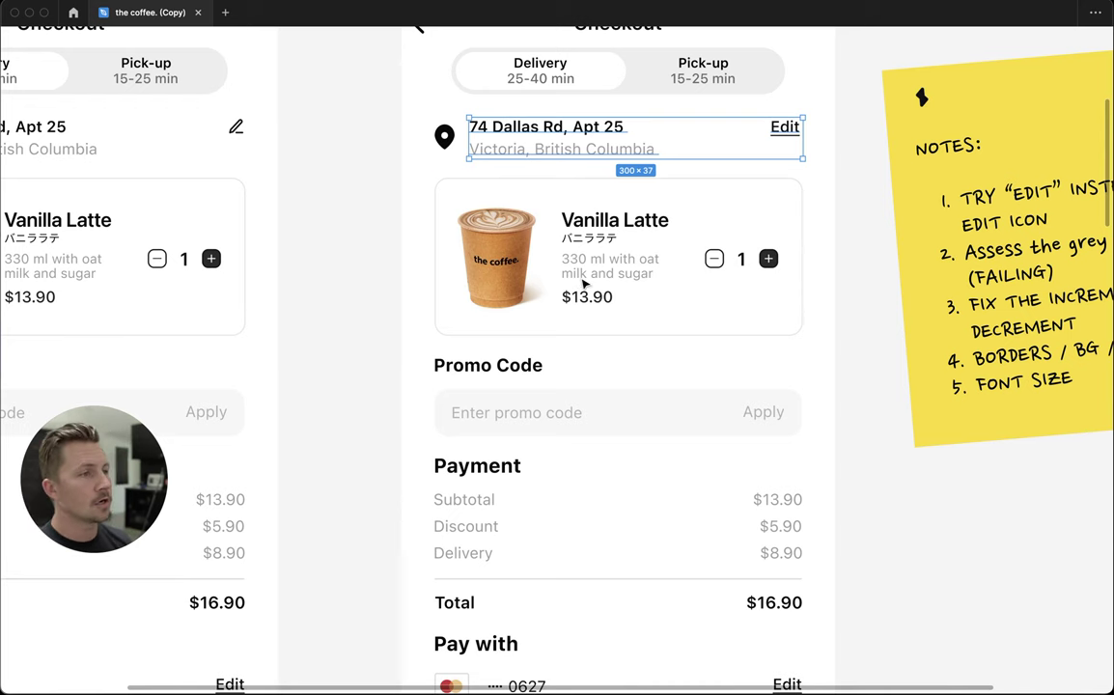
scroll(830, 253, down, 2)
Copy the Promo Code heading onto the canvas as a '16' font-size sample
key(Escape)
key(Escape)
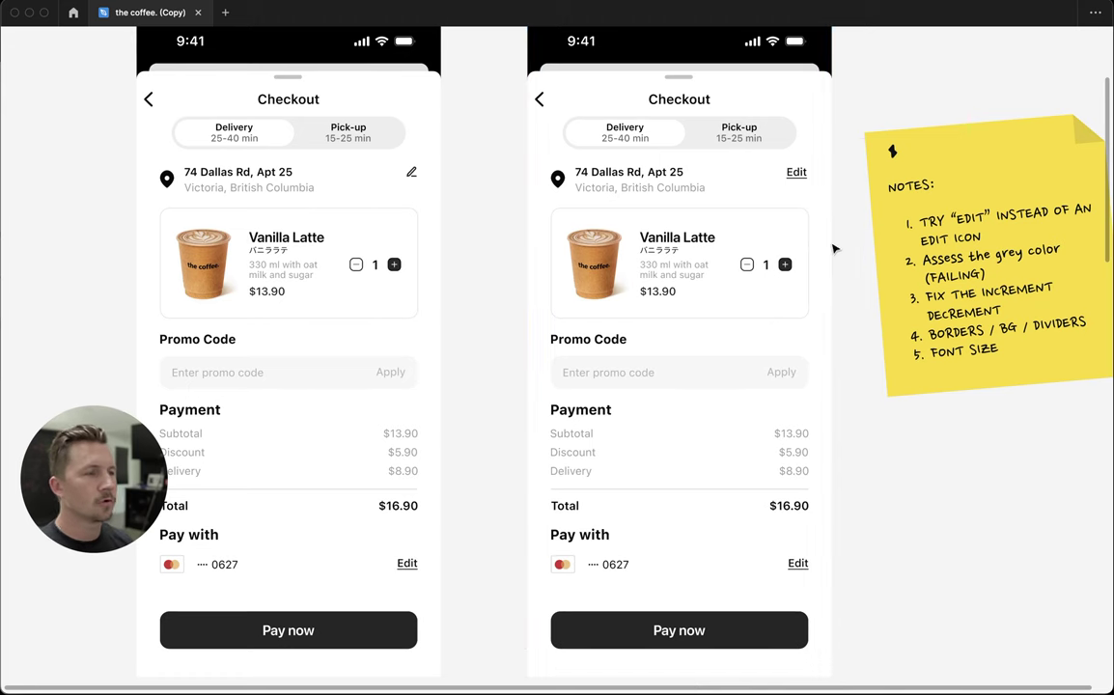
click(571, 340)
key(super+backslash)
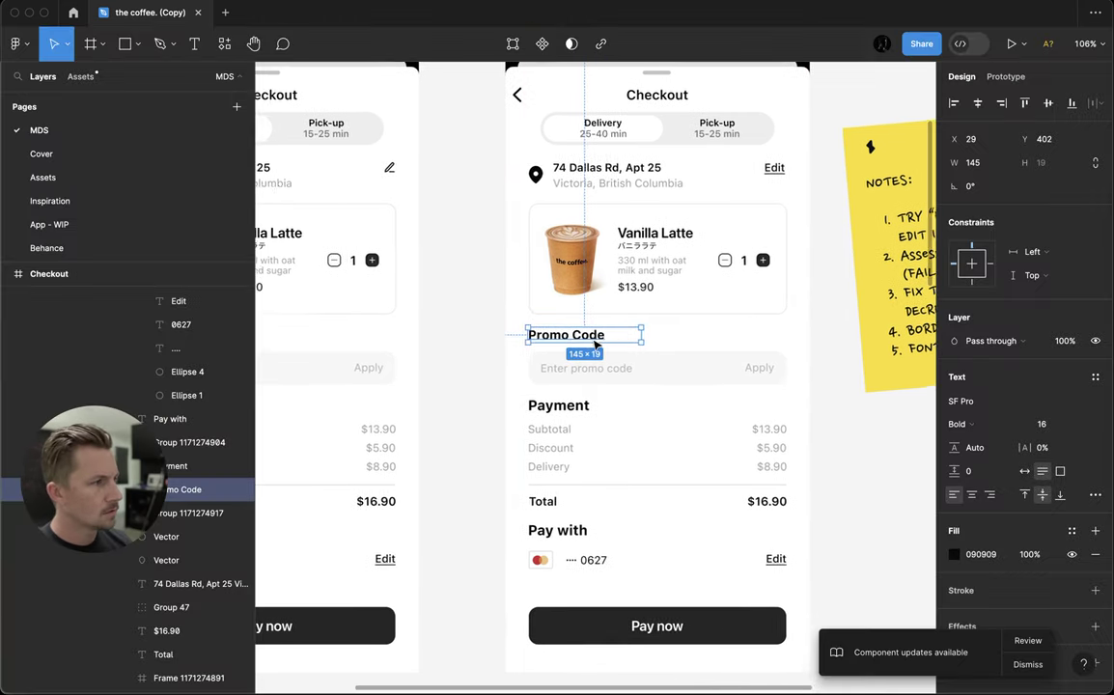
scroll(538, 352, down, 2)
drag(529, 361, 817, 499)
key(Return)
text(16)
key(Escape)
Copy the Payment heading beside it as an '18' sample
click(491, 412)
drag(492, 412, 777, 531)
key(Return)
text(18)
key(Escape)
Copy the card number onto the canvas as a '14' sample
click(528, 534)
drag(528, 534, 779, 569)
key(Return)
text(14)
key(Escape)
Copy the latte description beside the samples as a '12' sample
click(589, 305)
drag(589, 305, 814, 537)
key(1)
key(2)
key(Return)
text(12)
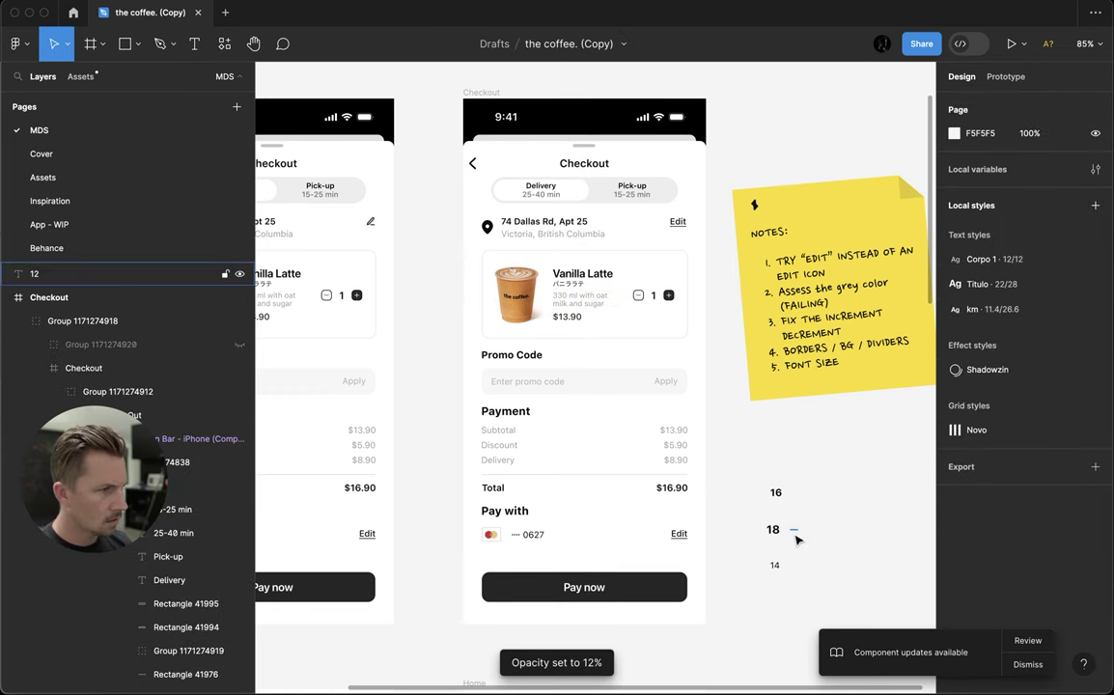
key(Escape)
key(Escape)
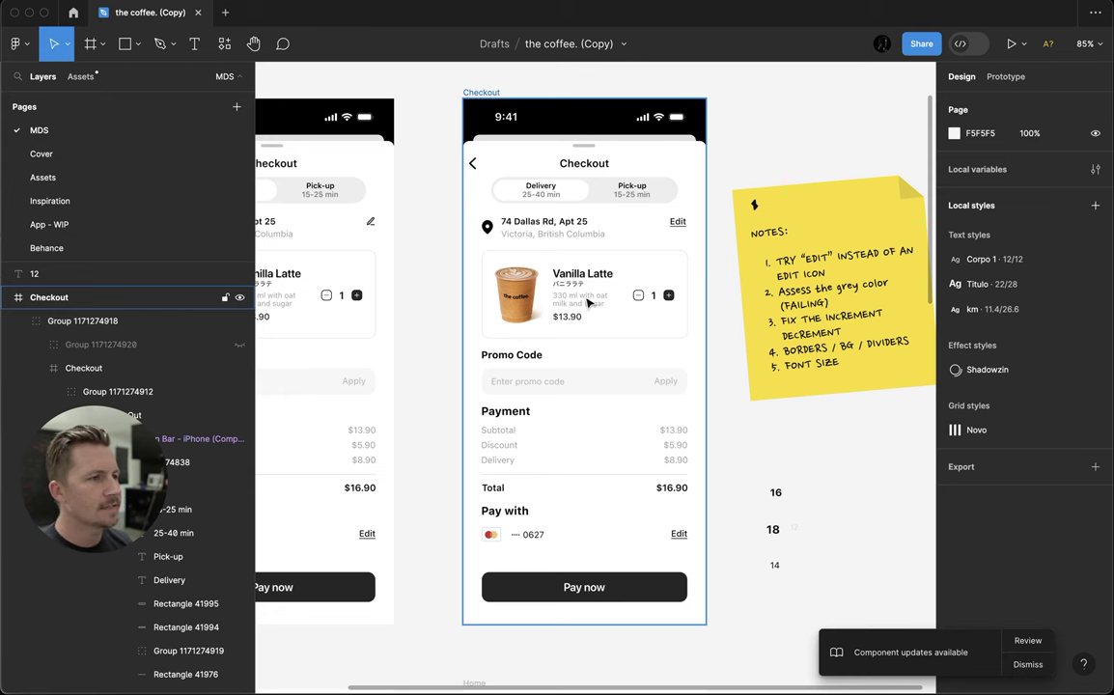
Restore the 12 sample to full opacity and align it under the 14 sample
click(820, 529)
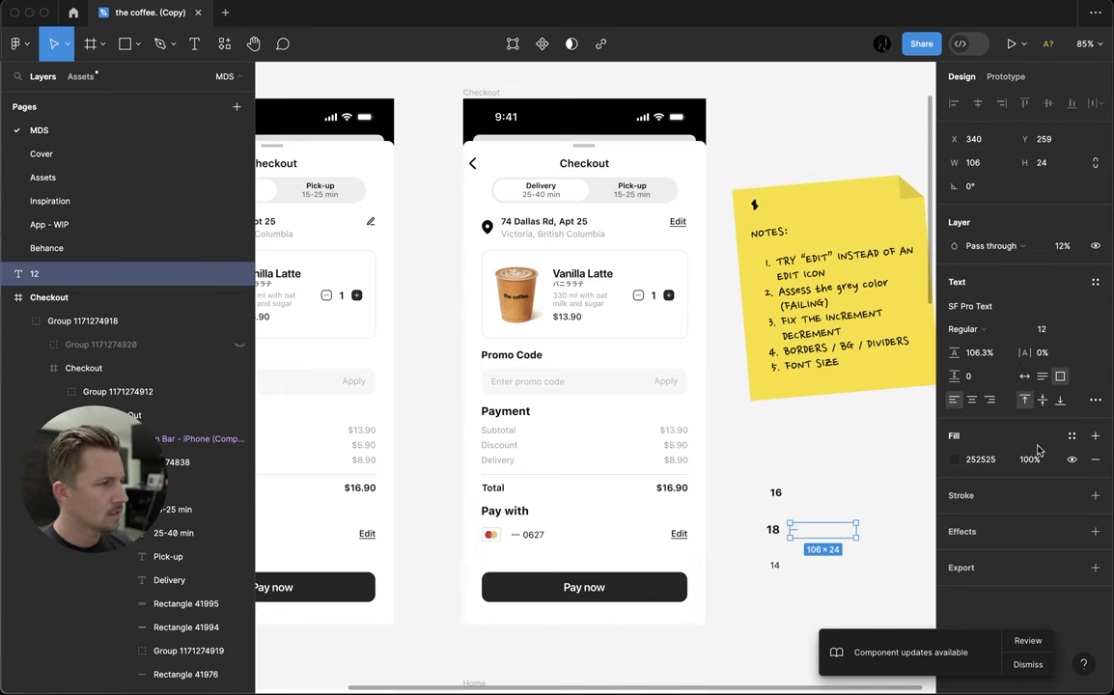
click(1064, 247)
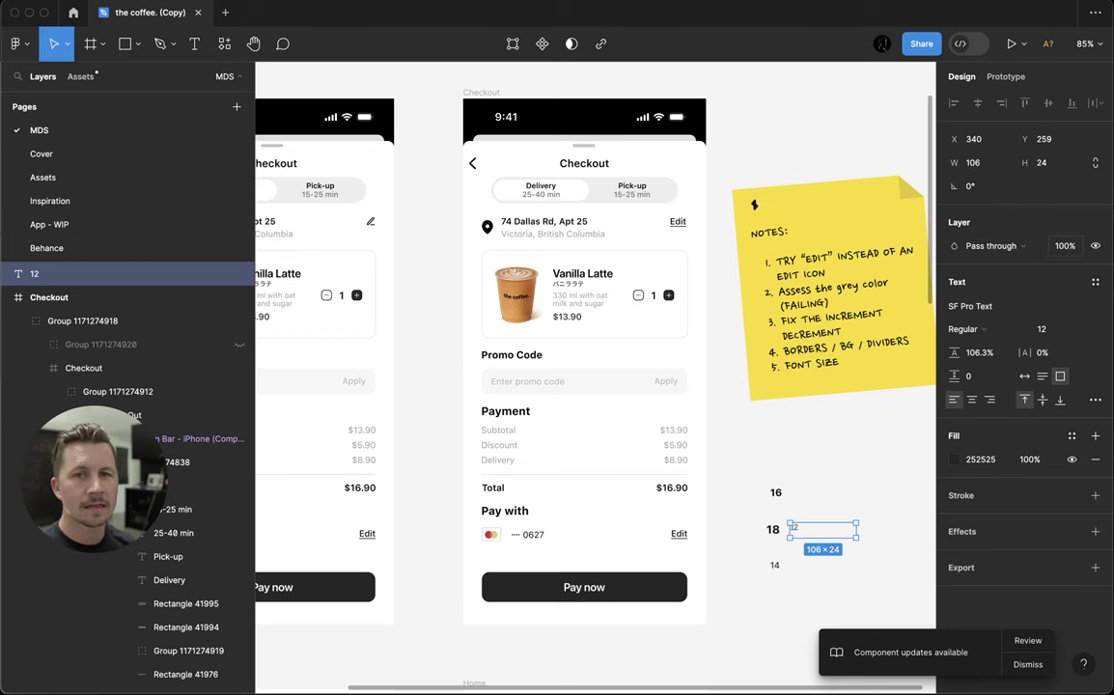
drag(687, 434, 798, 622)
click(792, 458)
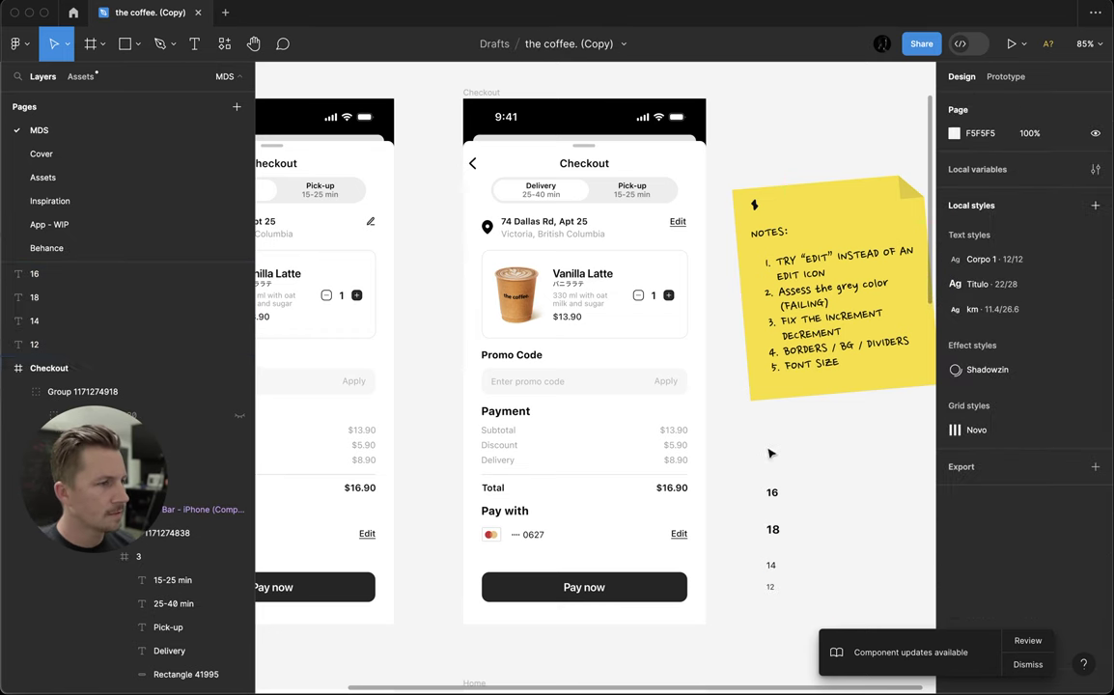
click(669, 386)
click(543, 386)
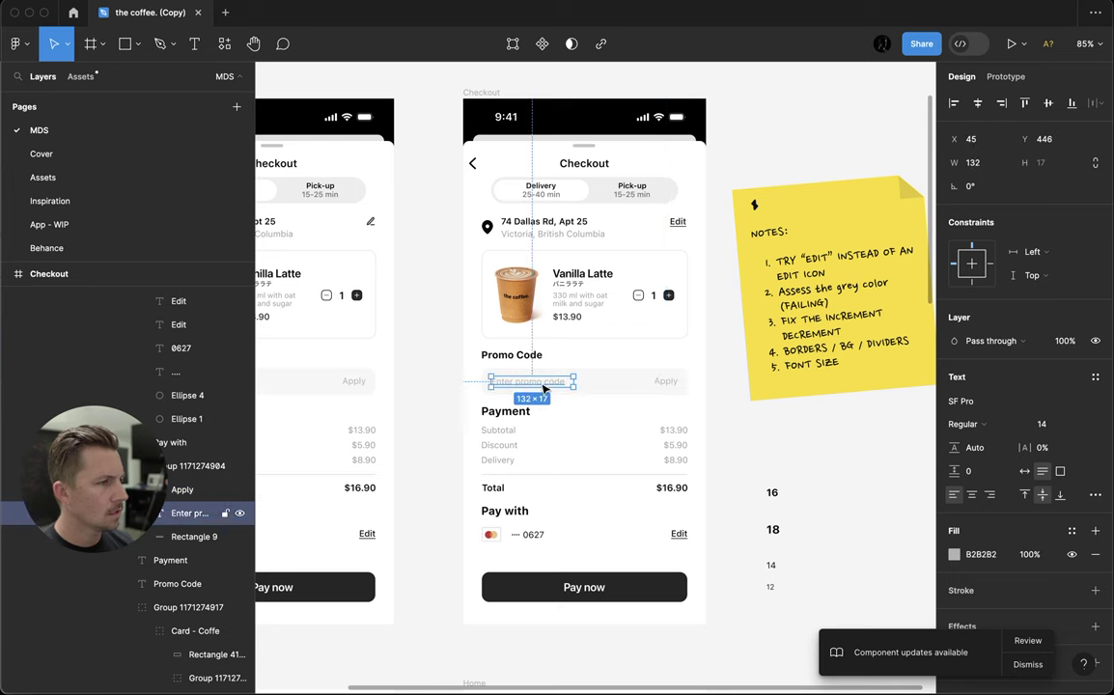
click(565, 222)
click(679, 222)
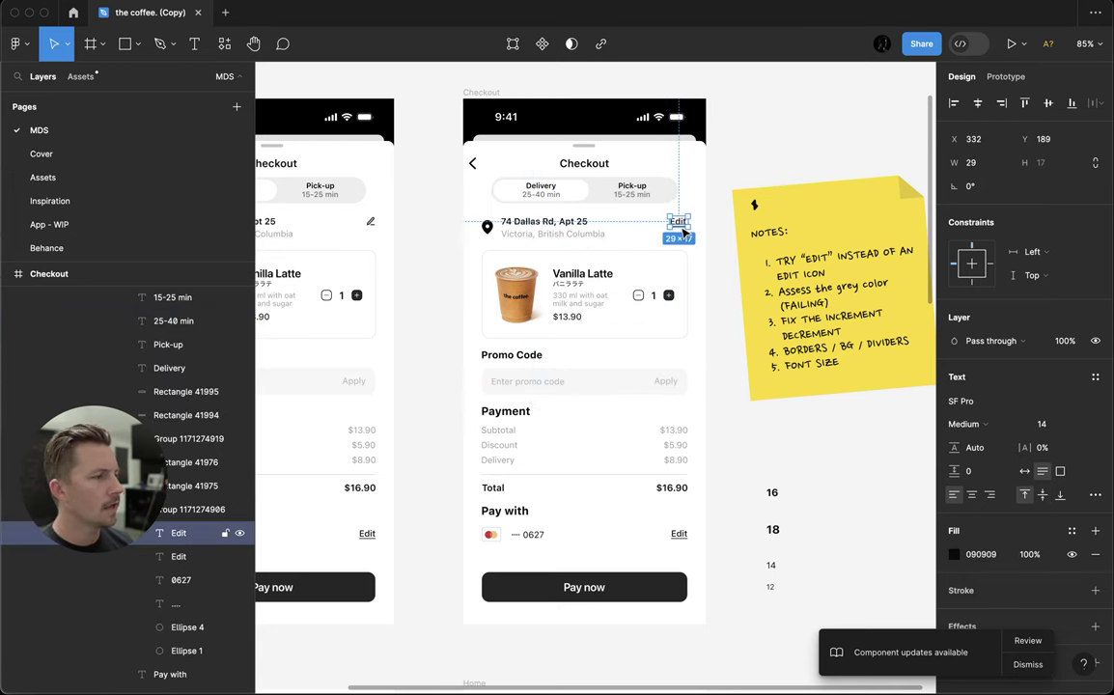
click(834, 542)
Move the 18 label above the 16 label
drag(676, 425, 824, 586)
click(824, 586)
click(772, 530)
drag(772, 530, 772, 468)
Move the 14 and 12 labels up beneath so the column reads 18, 16, 14, 12
click(775, 577)
drag(695, 512, 773, 510)
click(744, 562)
scroll(772, 588, up, 5)
click(704, 472)
scroll(704, 472, down, 5)
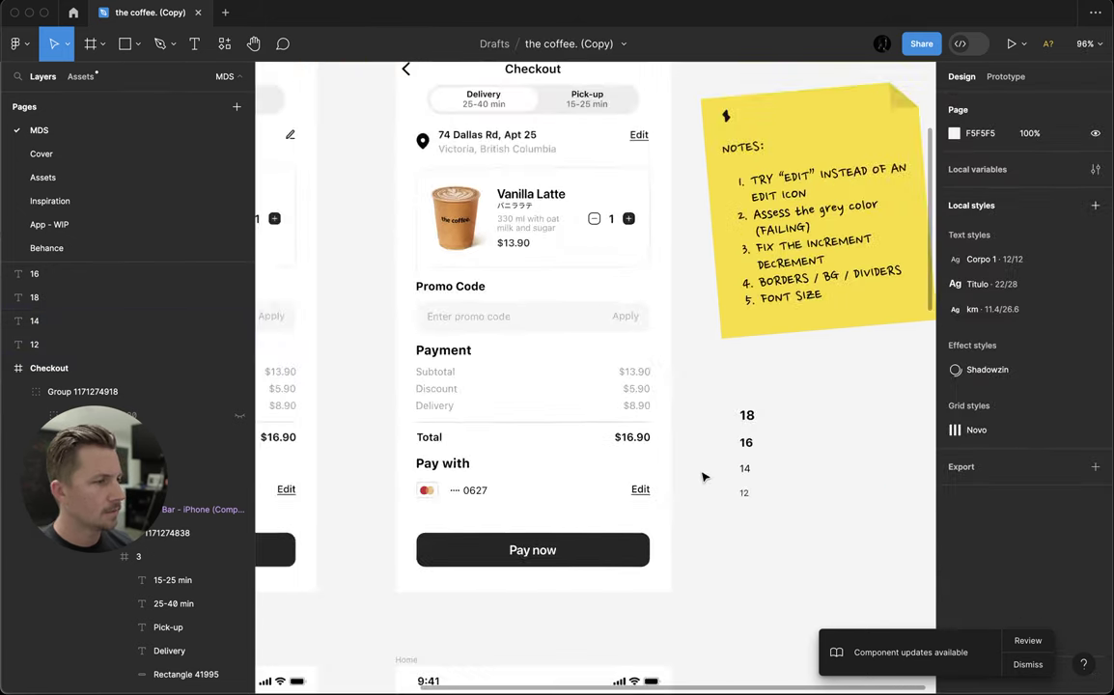
Select the Delivery and Pick-up labels together with their time-estimate texts
click(545, 185)
shift+click(572, 184)
shift+click(633, 176)
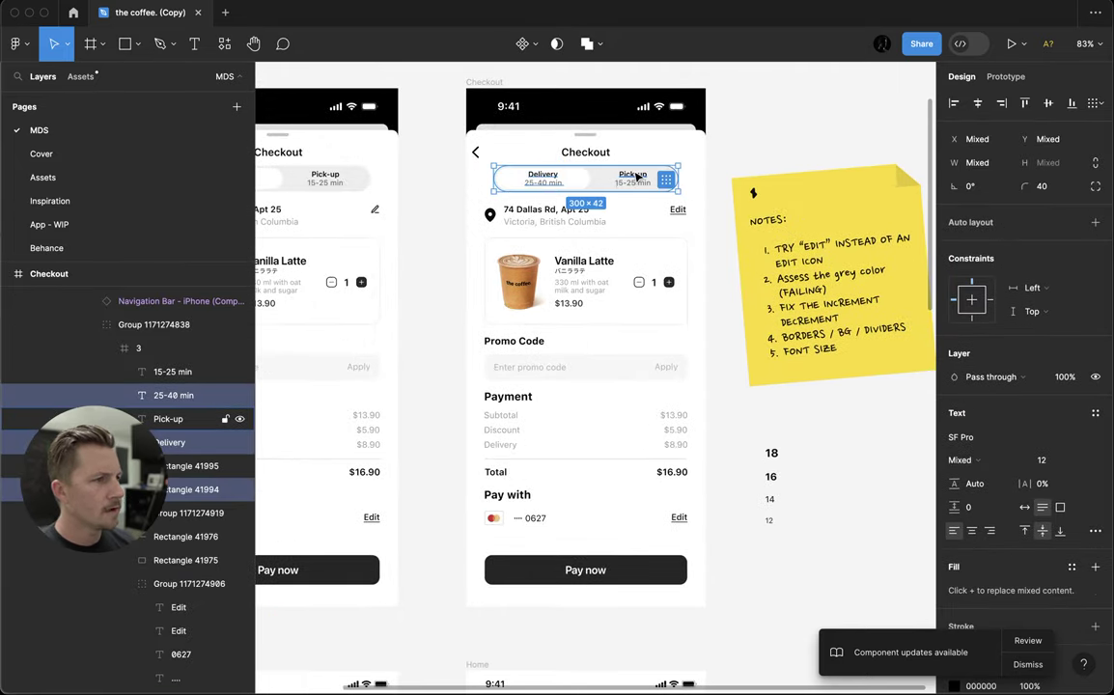
scroll(629, 178, up, 5)
shift+click(638, 188)
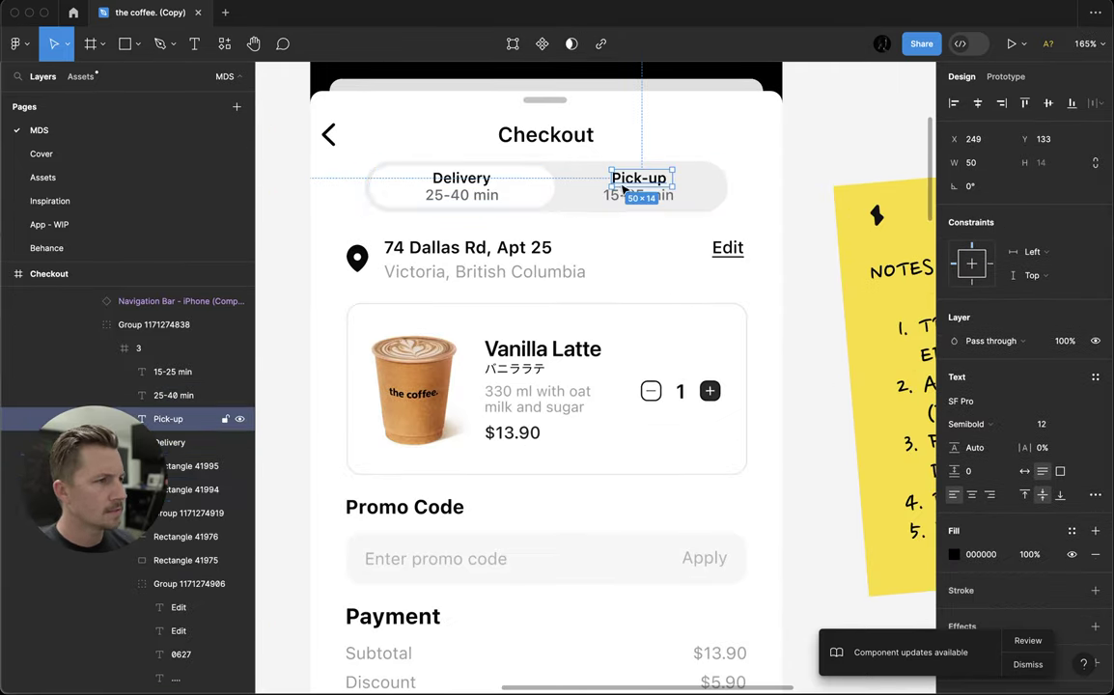
shift+click(485, 179)
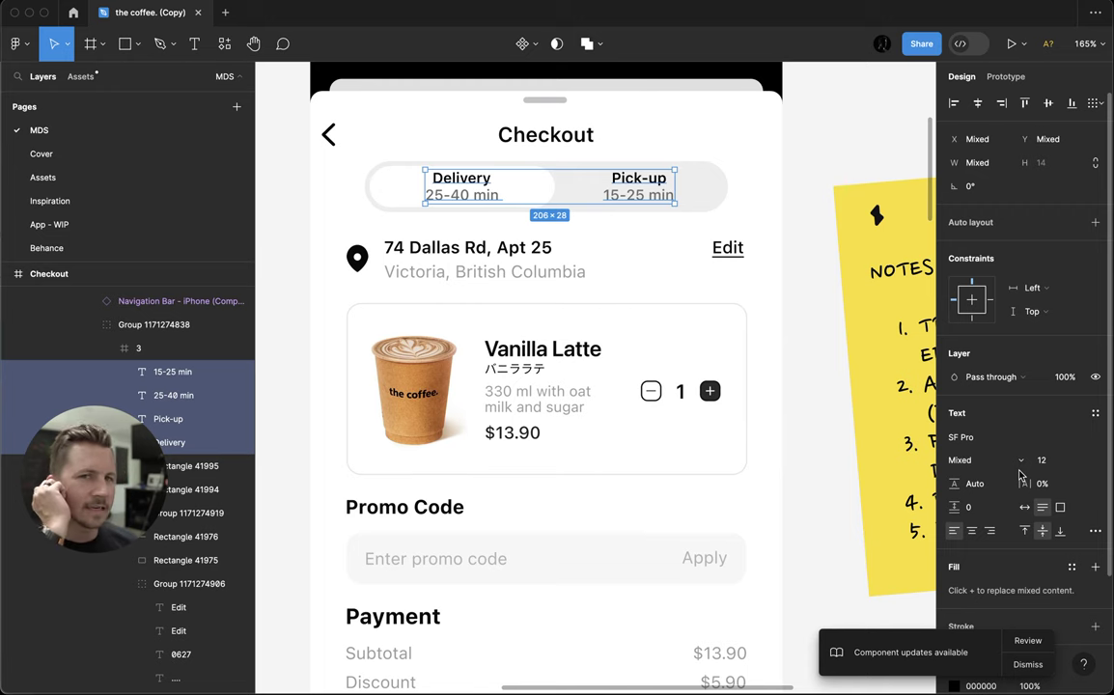
Increase the font size of the four tab texts slightly
click(1049, 461)
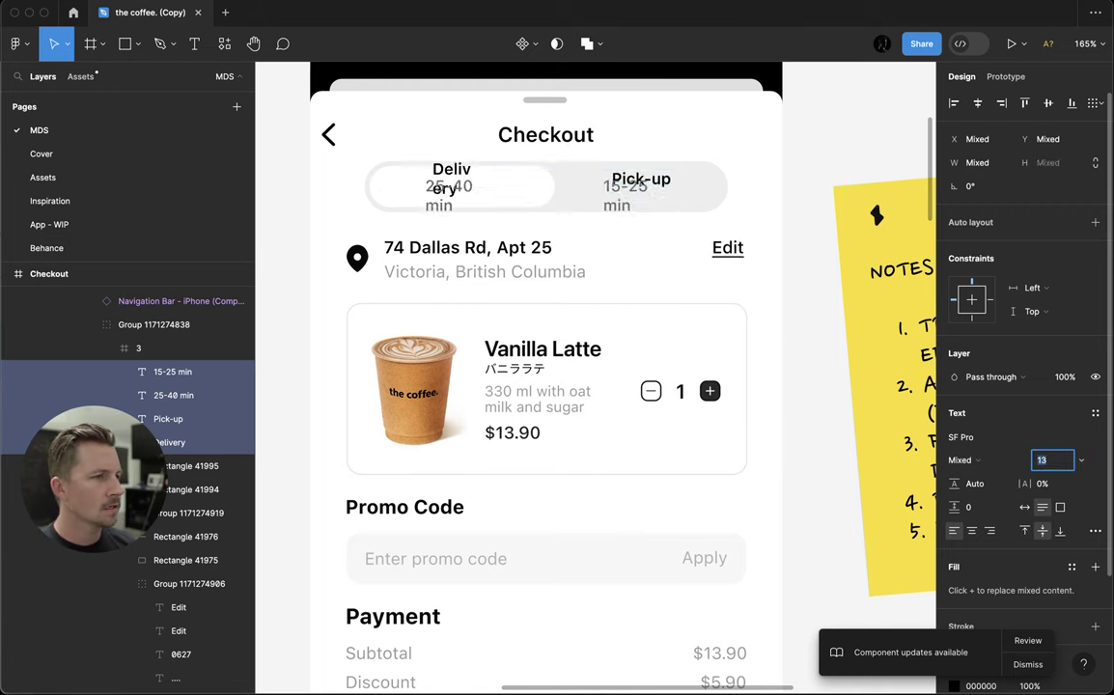
scroll(902, 283, down, 3)
key(Escape)
scroll(698, 188, up, 3)
click(698, 188)
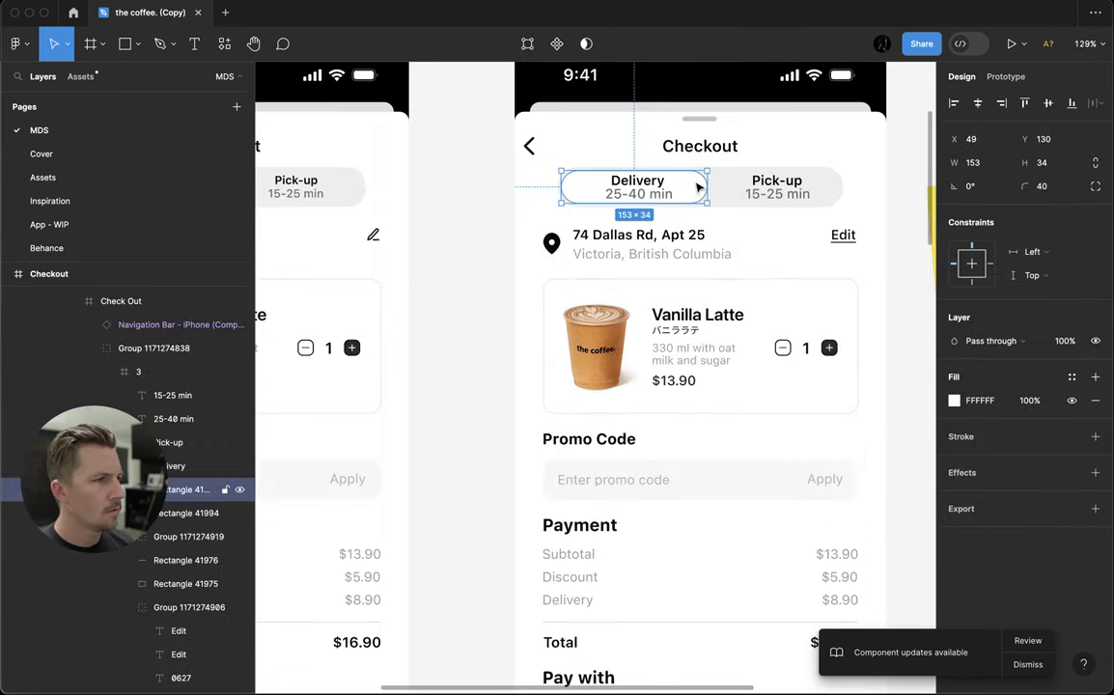
scroll(696, 193, up, 2)
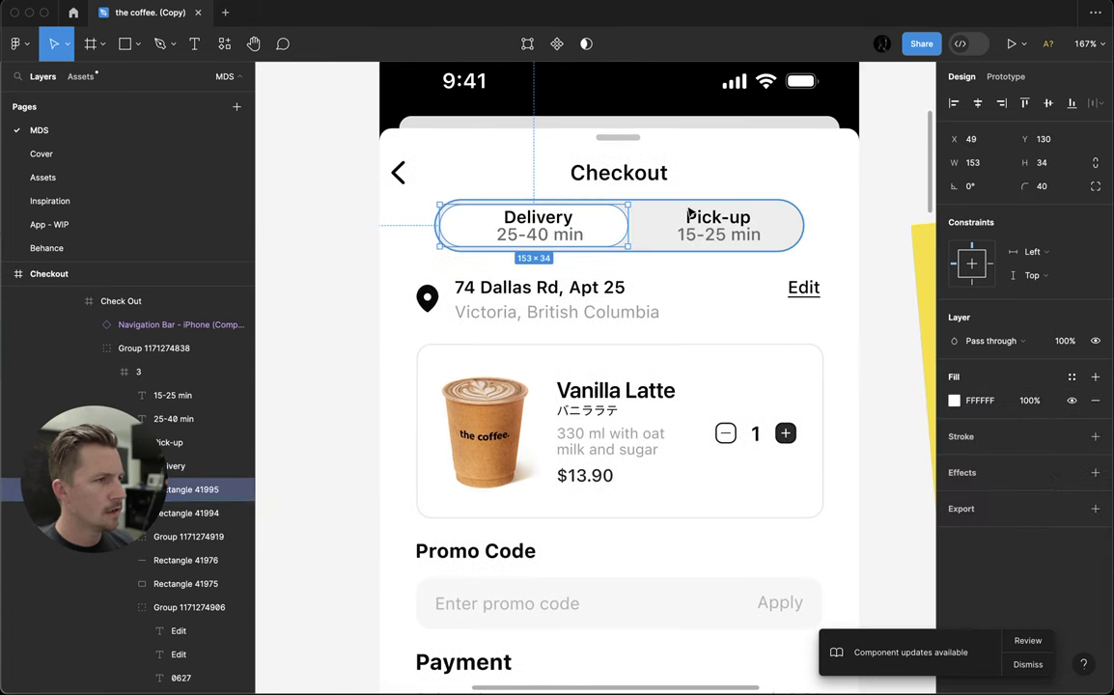
scroll(693, 201, down, 3)
click(872, 196)
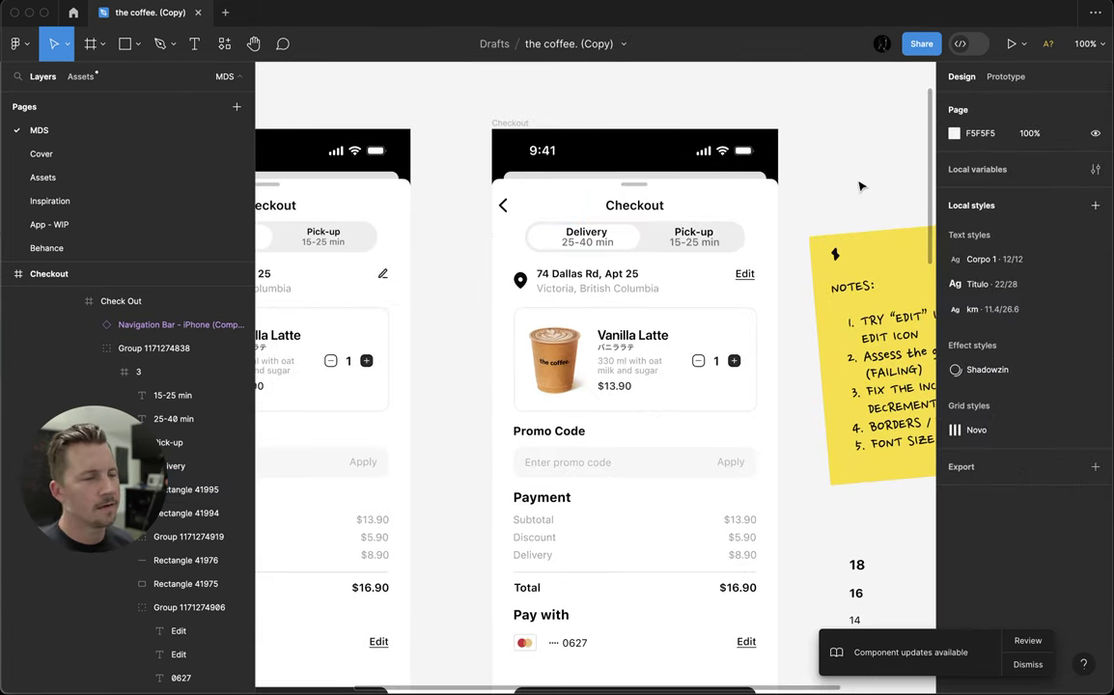
scroll(860, 186, down, 1)
Try size 16 on the address and Edit link, then undo the oversized Edit link
click(618, 274)
click(1050, 424)
click(741, 263)
click(1052, 424)
text(16)
click(860, 319)
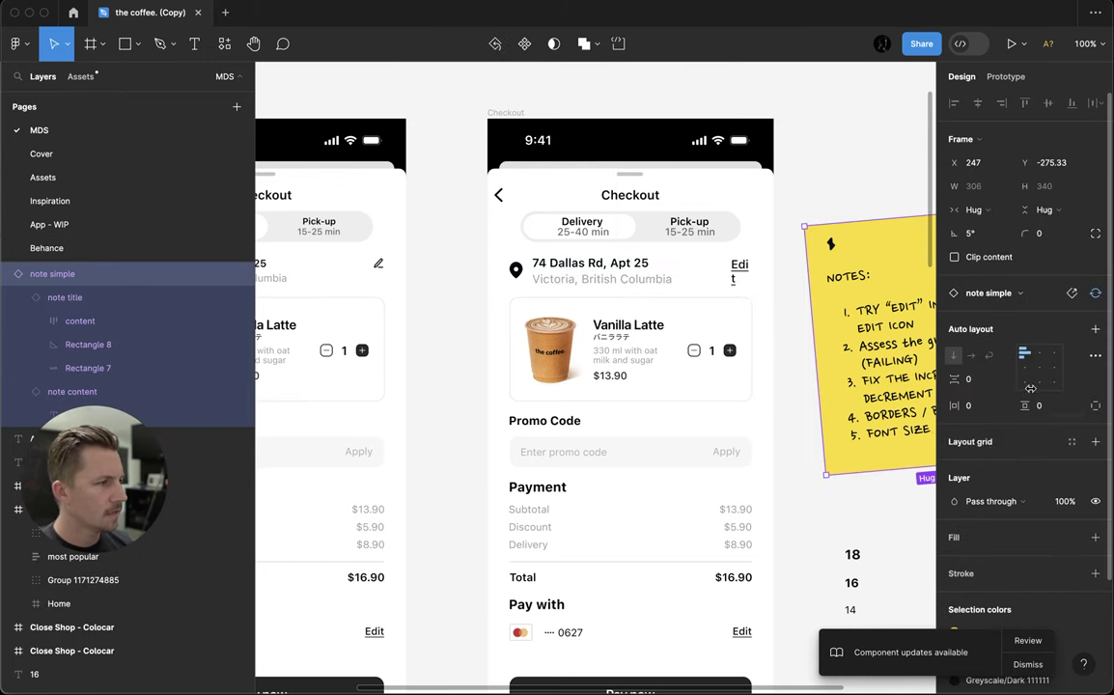
key(ctrl+z)
Set the Vanilla Latte title to font size 16
click(625, 338)
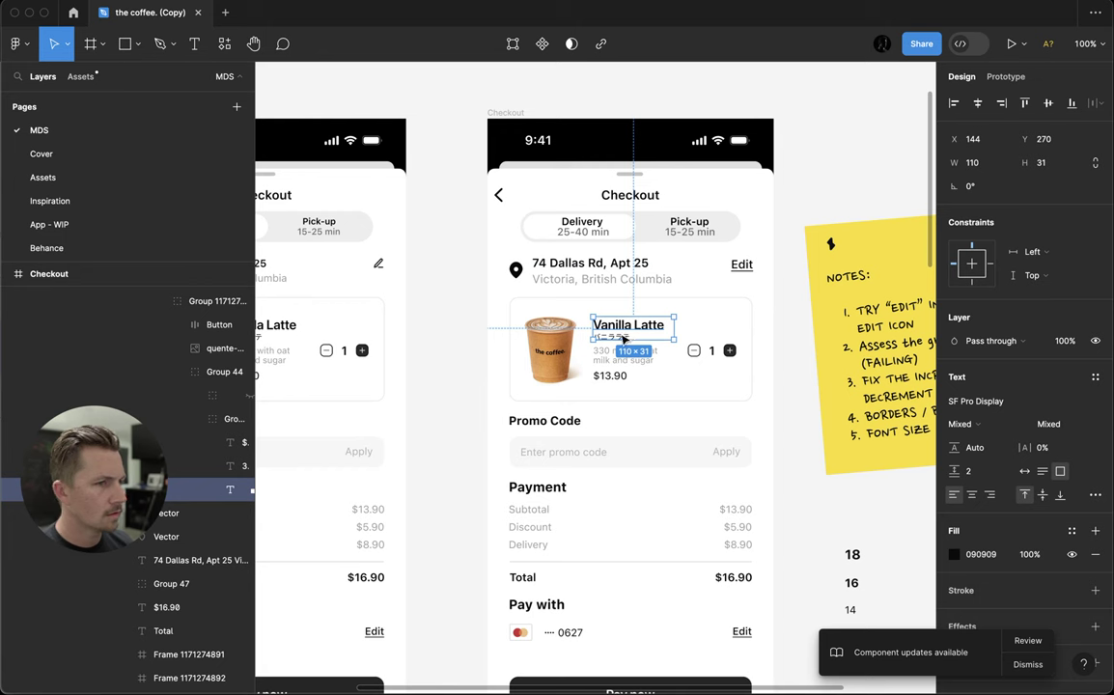
double_click(635, 331)
drag(632, 337, 566, 293)
click(1053, 425)
text(16)
key(Return)
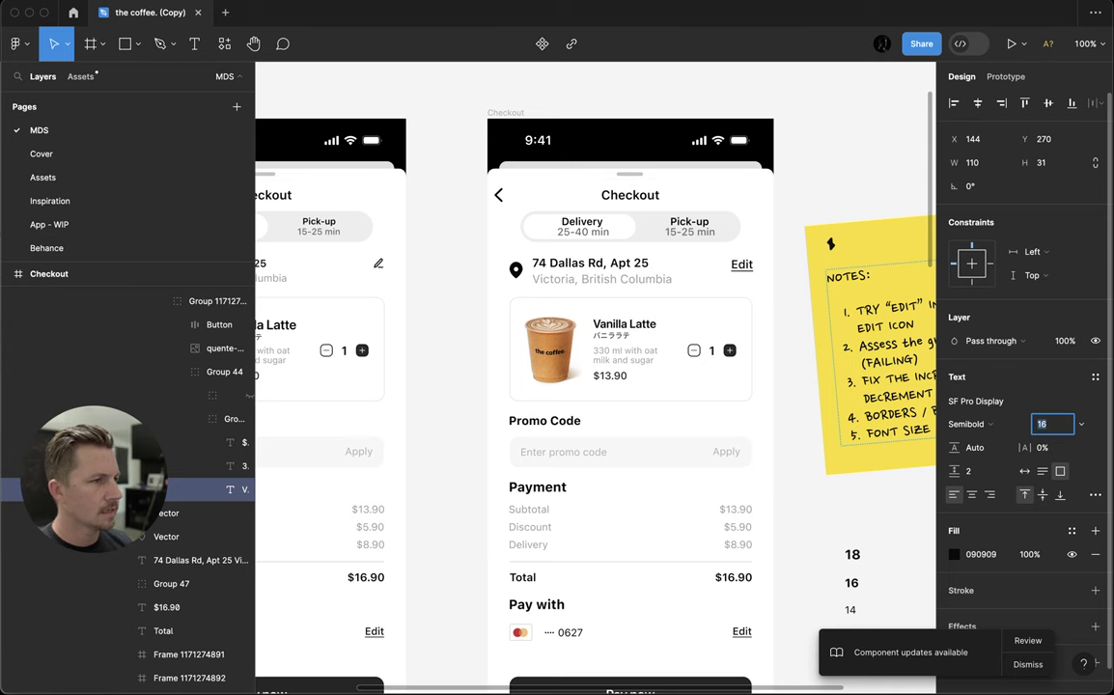
key(Escape)
key(shift+Tab)
click(1053, 425)
key(Escape)
Raise the delivery address and its Edit link to font size 17
click(590, 263)
shift+click(742, 263)
click(1048, 462)
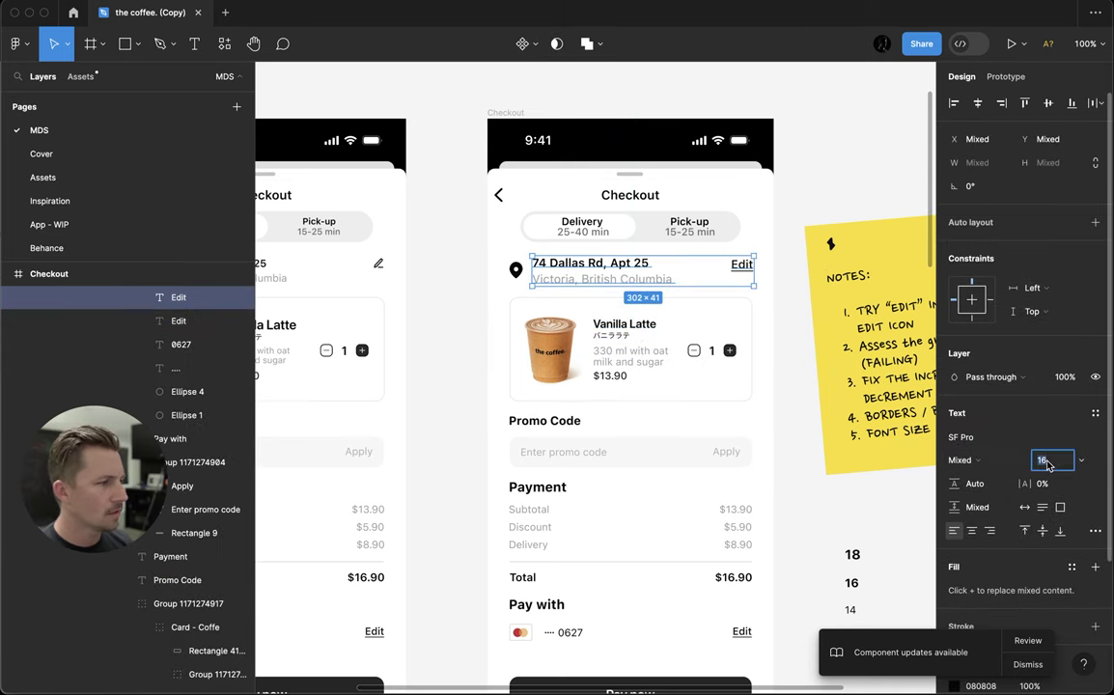
key(Up)
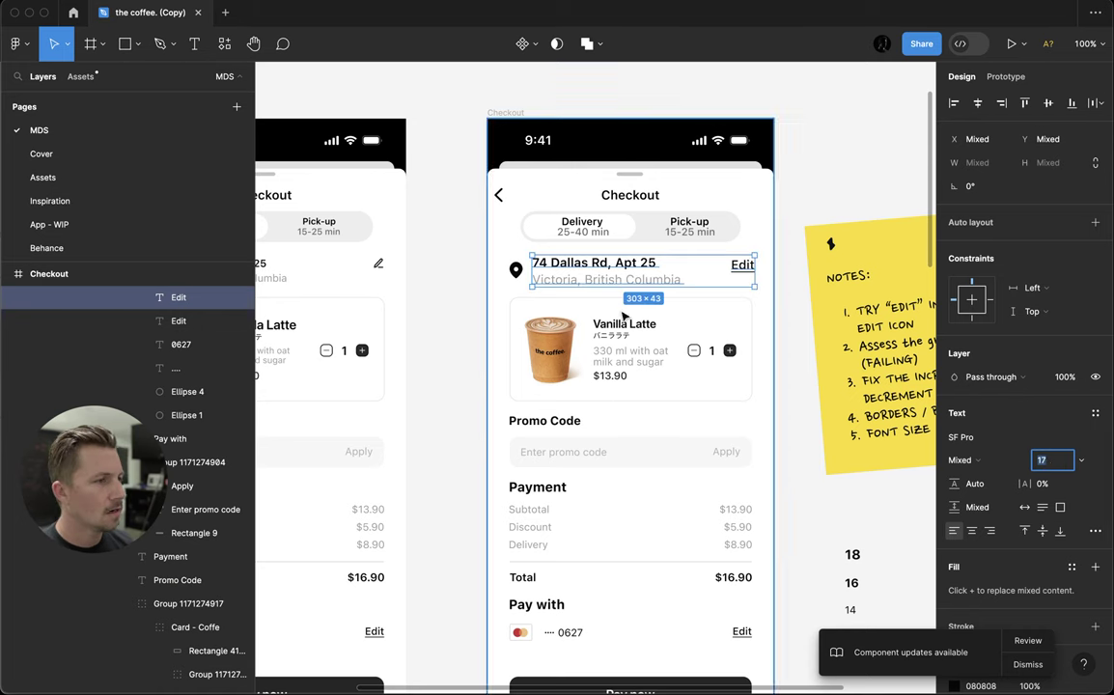
click(623, 359)
Set the Vanilla Latte description and price text to font size 15
shift+click(630, 363)
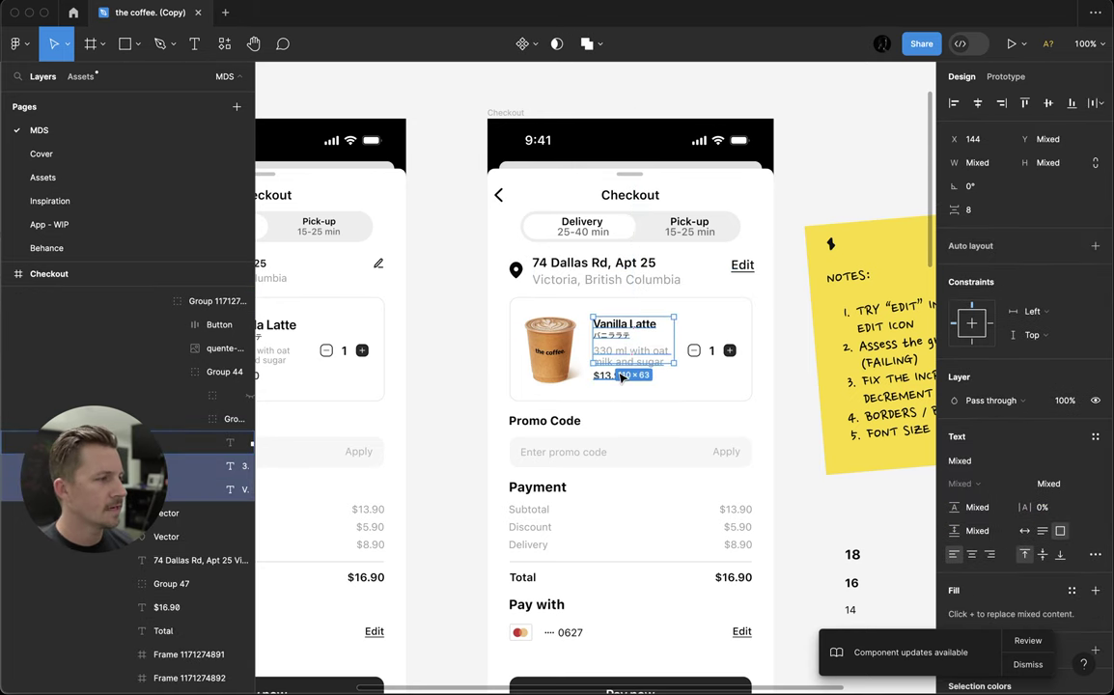
shift+click(618, 361)
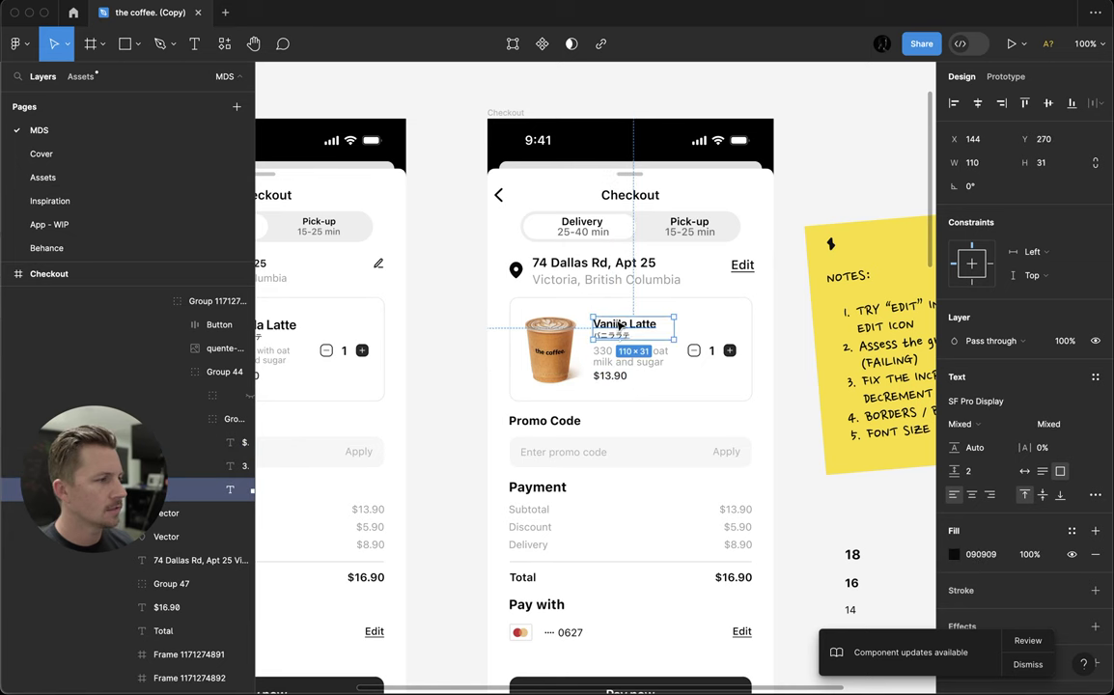
key(shift+Tab)
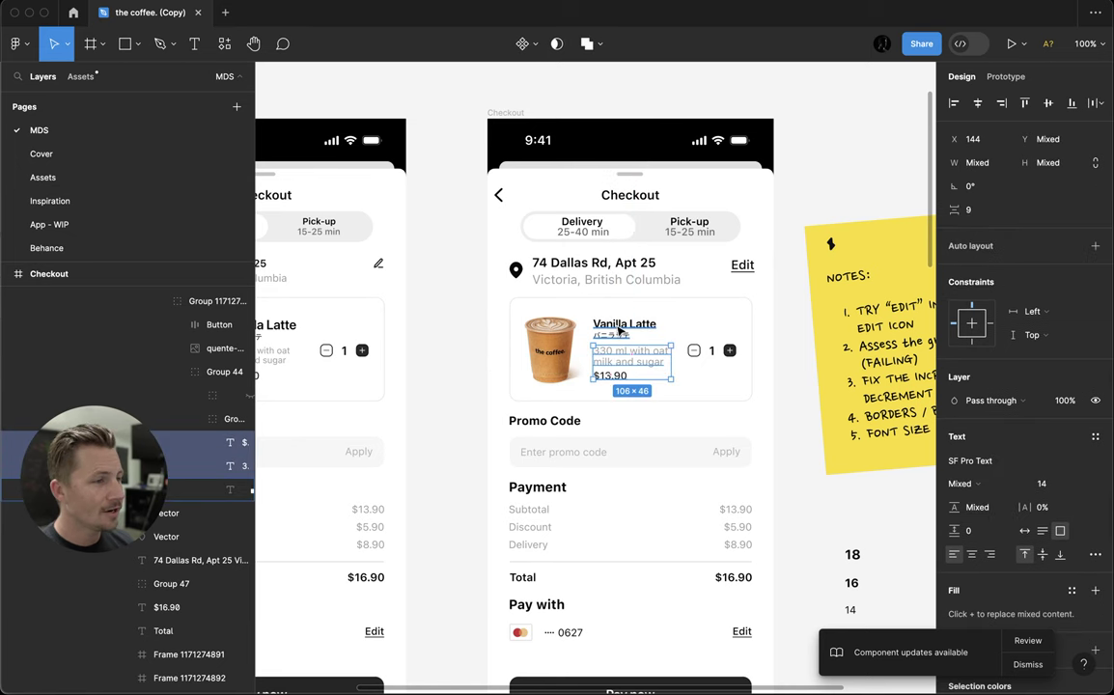
click(1050, 484)
text(15)
key(Return)
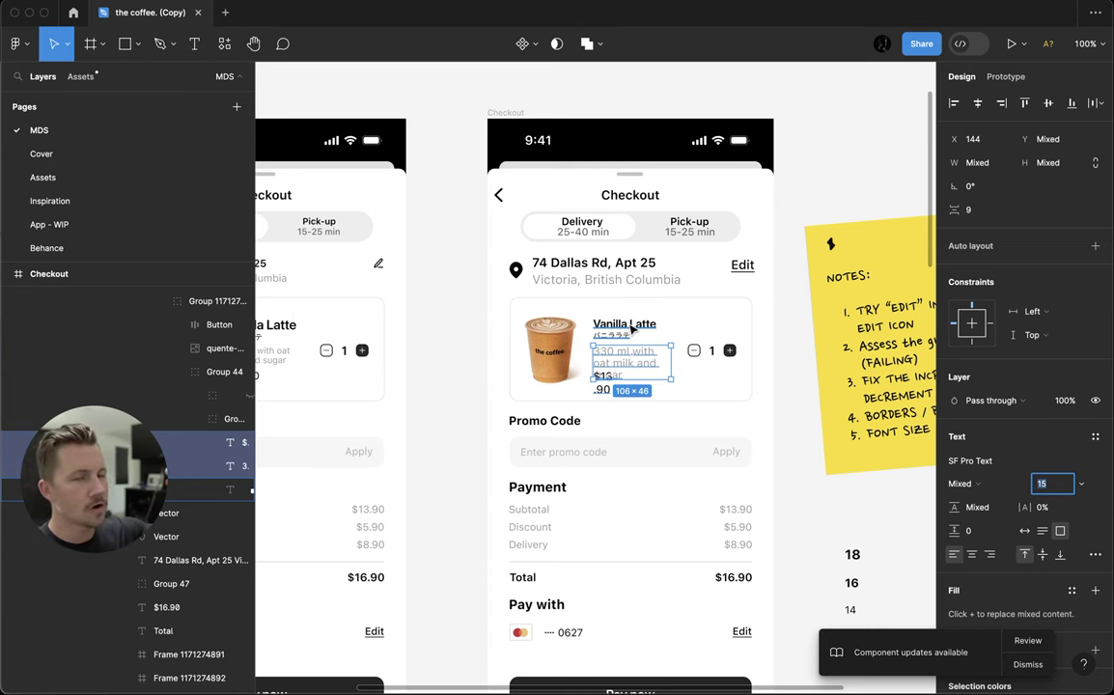
Check the Vanilla Latte title's size, compute 17*3 in system search, and select the $13.90 price
click(634, 326)
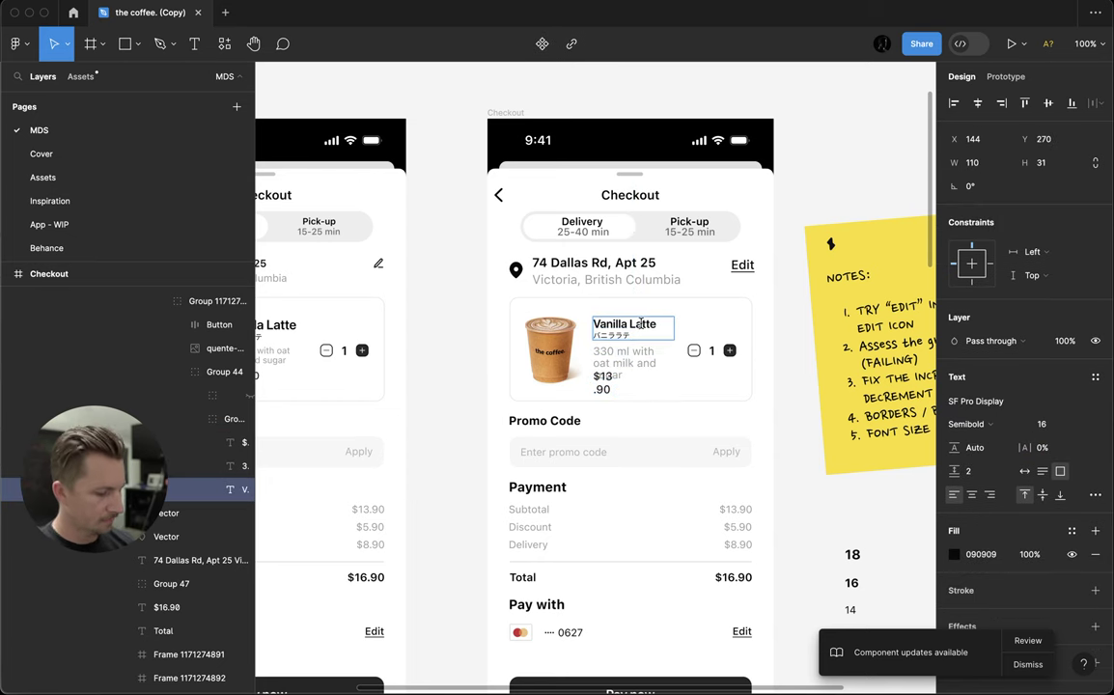
key(super+space)
text(17*3)
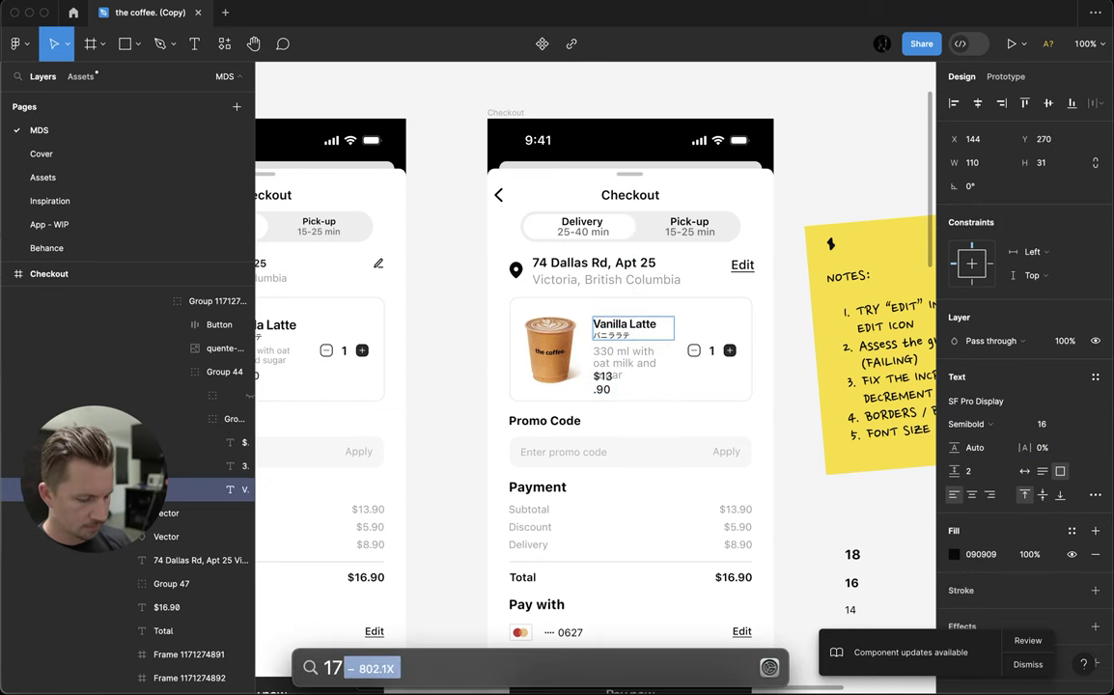
key(Escape)
key(Escape)
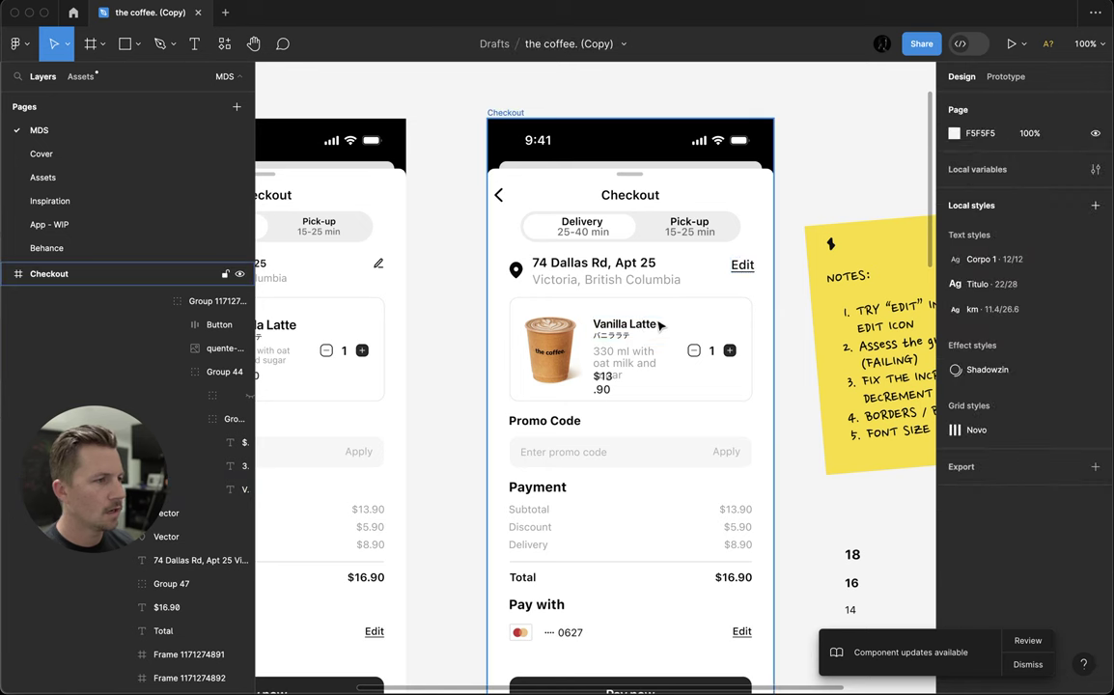
click(628, 327)
key(Escape)
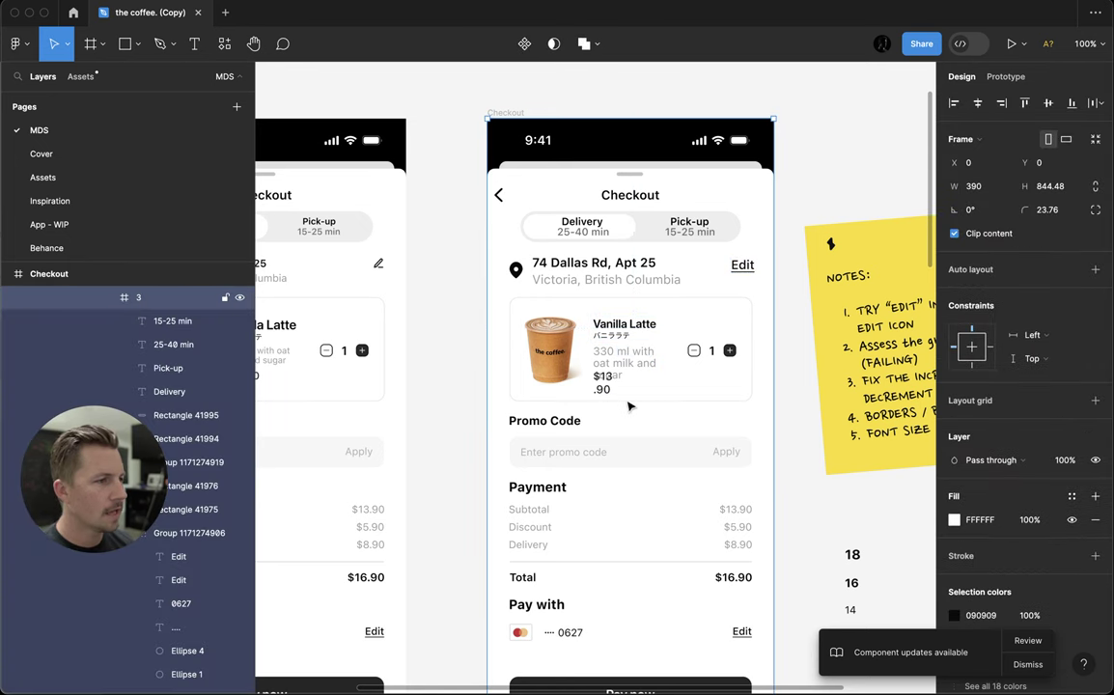
click(606, 381)
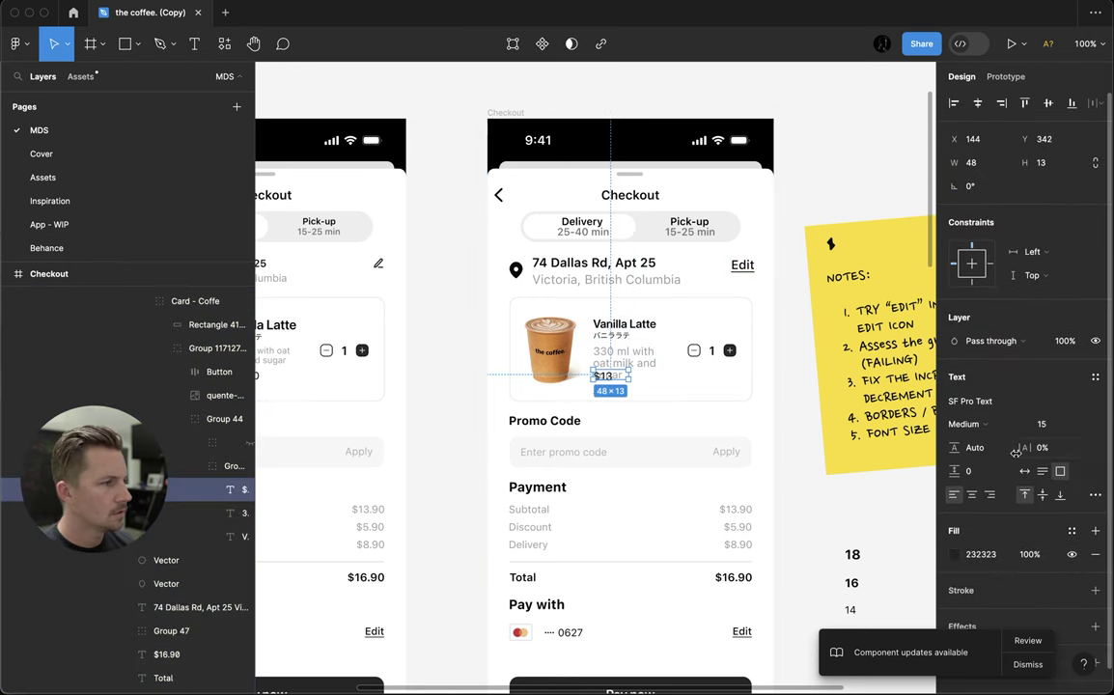
Darken the Vanilla Latte description from 9D9D9D to 777777 using Use Contrast's AA 4.5 level
click(647, 357)
key(super+slash)
text(USE CONTRAST)
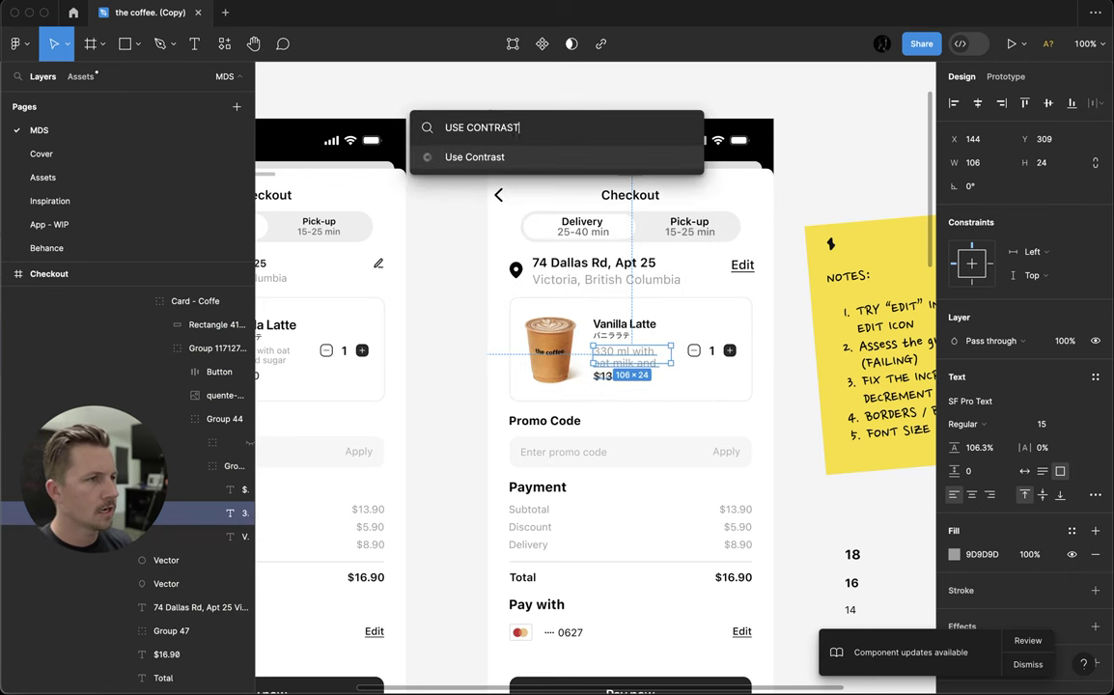
key(Return)
drag(521, 330, 438, 295)
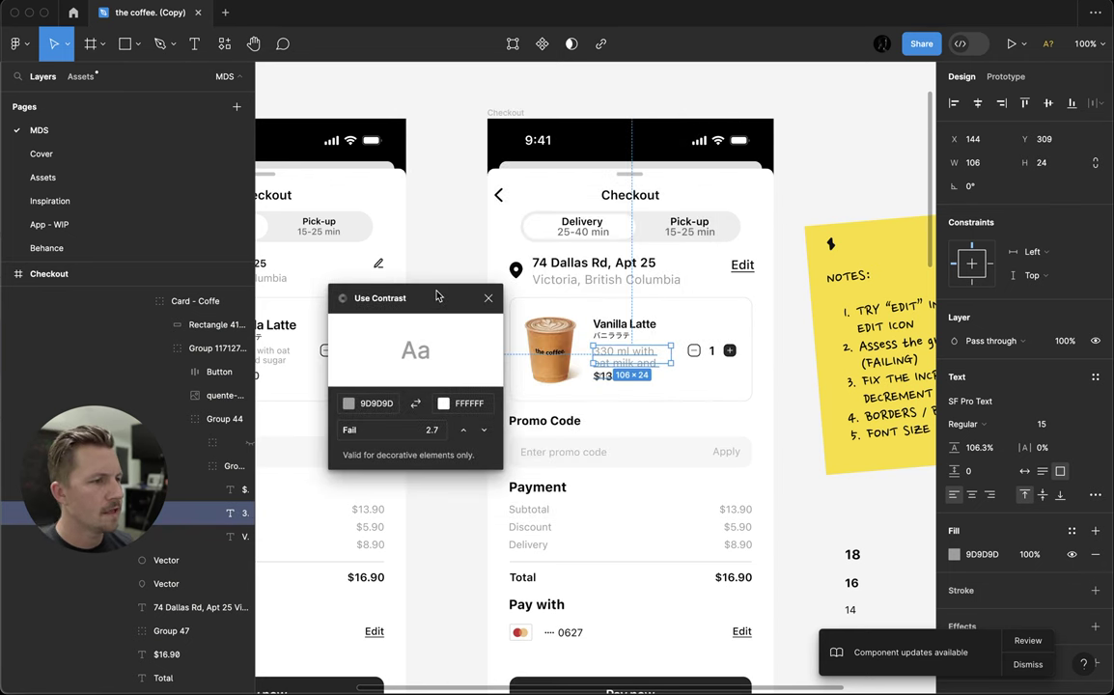
click(421, 433)
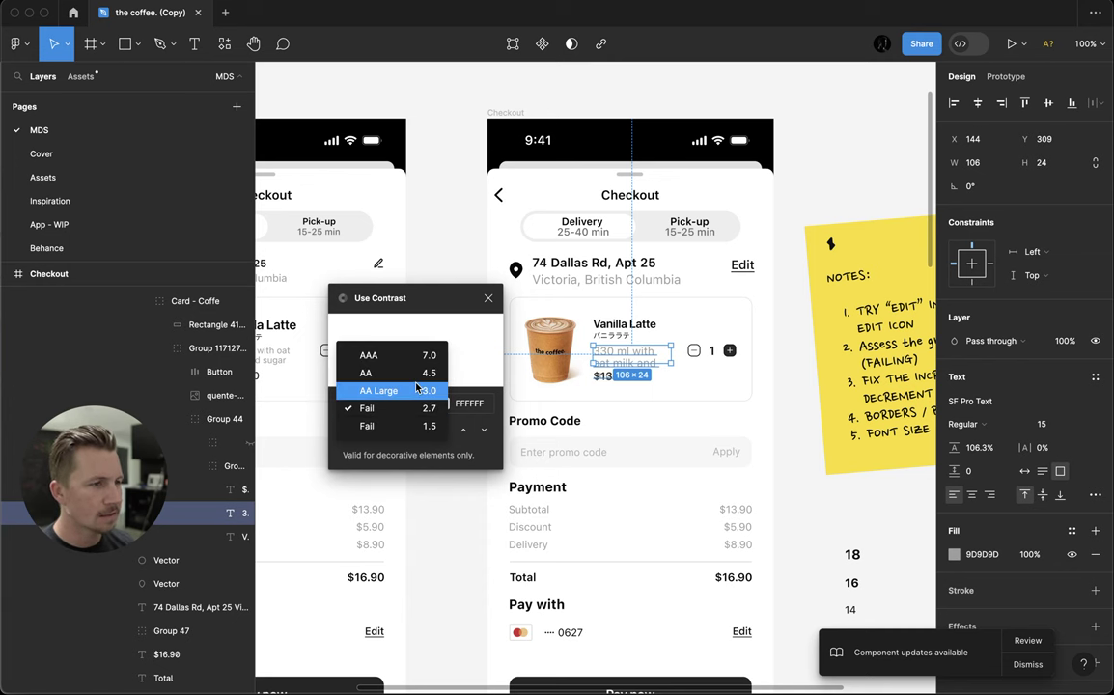
click(406, 373)
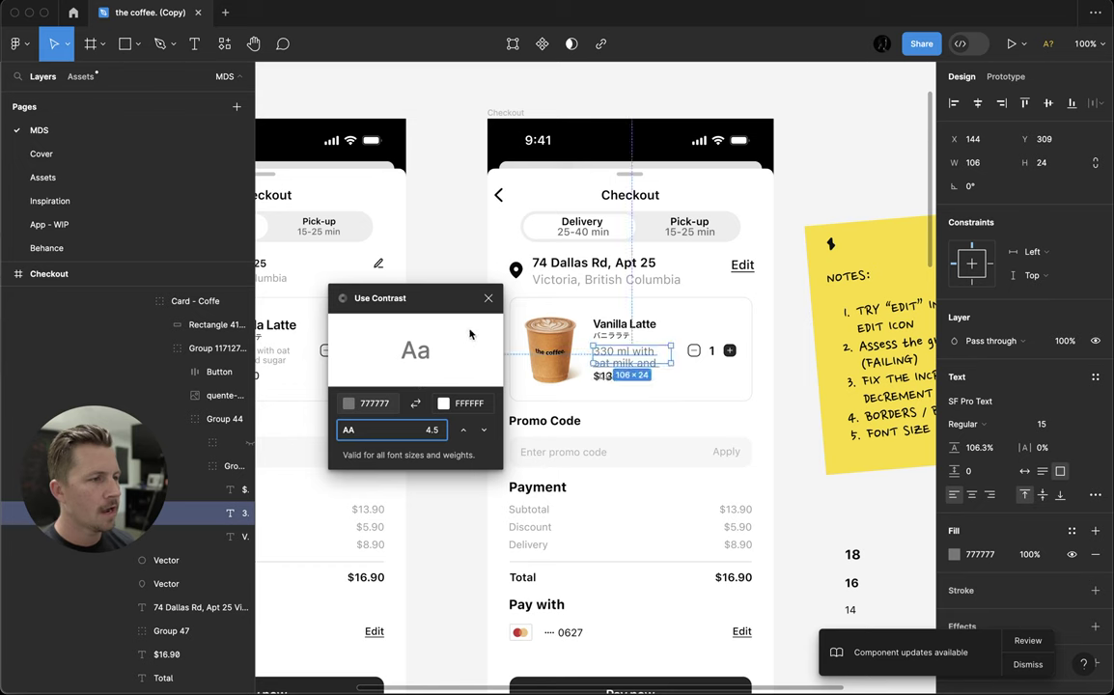
Recolour the Victoria, British Columbia address line to pass AA contrast
click(193, 607)
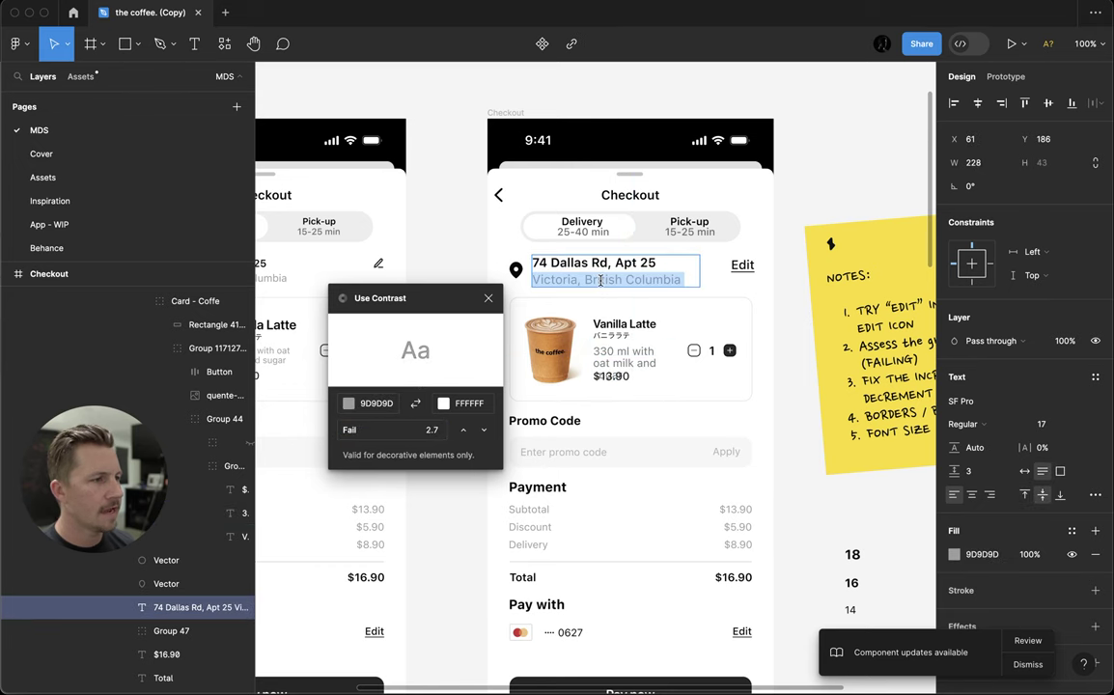
click(397, 428)
click(367, 373)
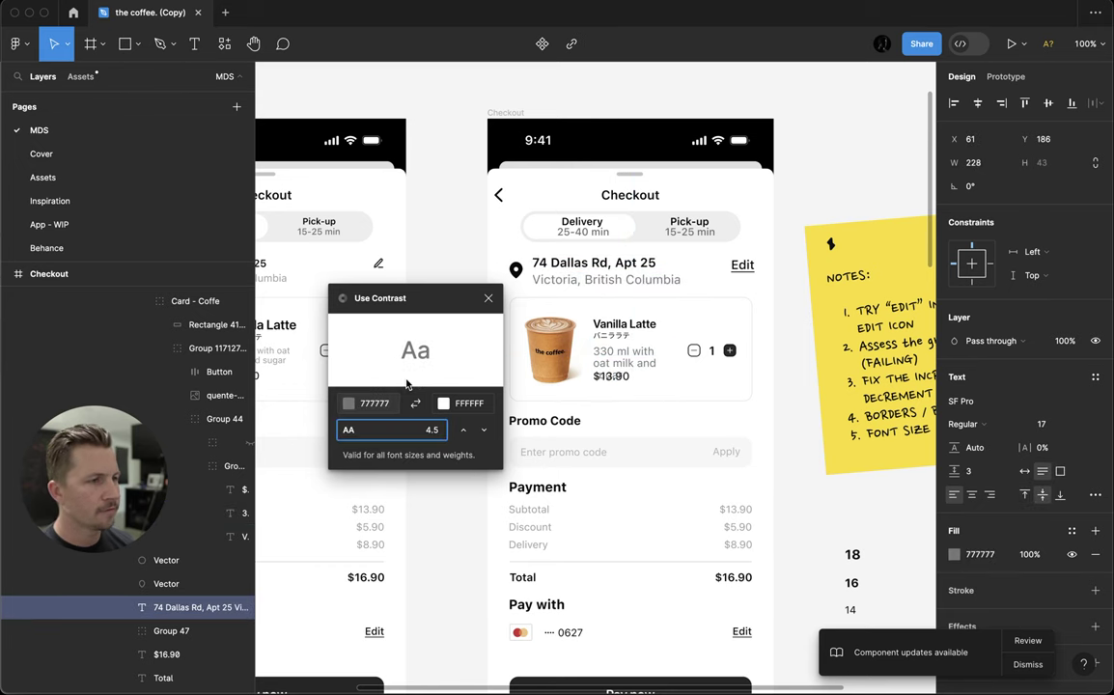
Darken Subtotal, Discount, Delivery and their $13.90, $5.90, $8.90 amounts to 777777 for AA
click(530, 512)
shift+click(533, 527)
shift+click(521, 546)
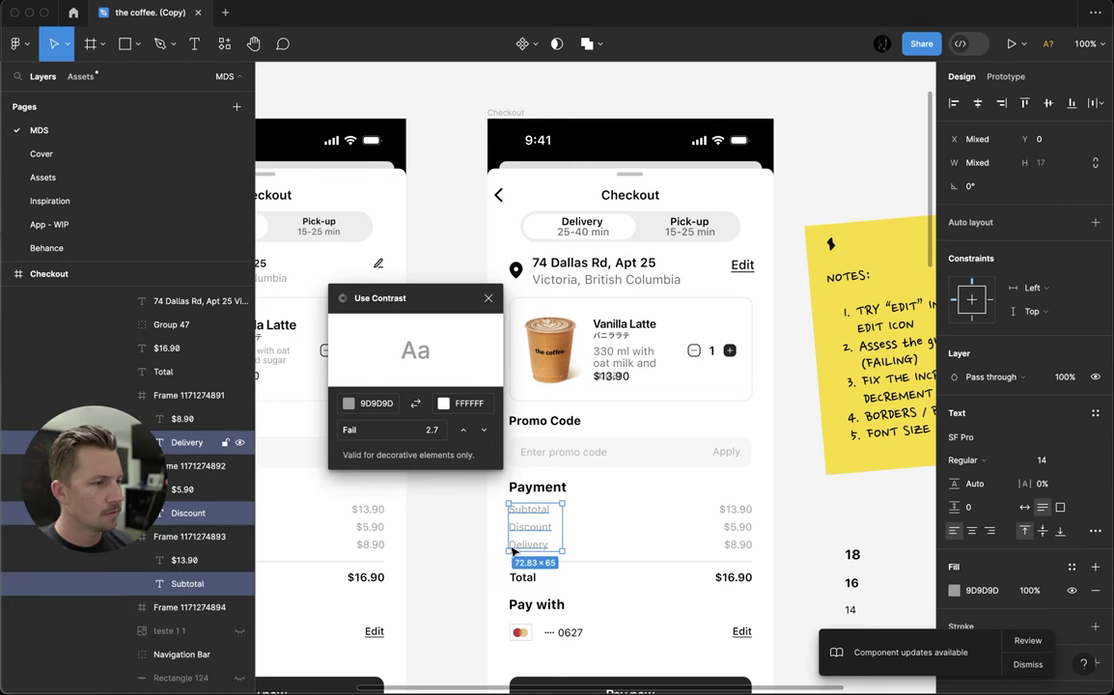
shift+click(738, 544)
shift+click(737, 527)
shift+click(736, 510)
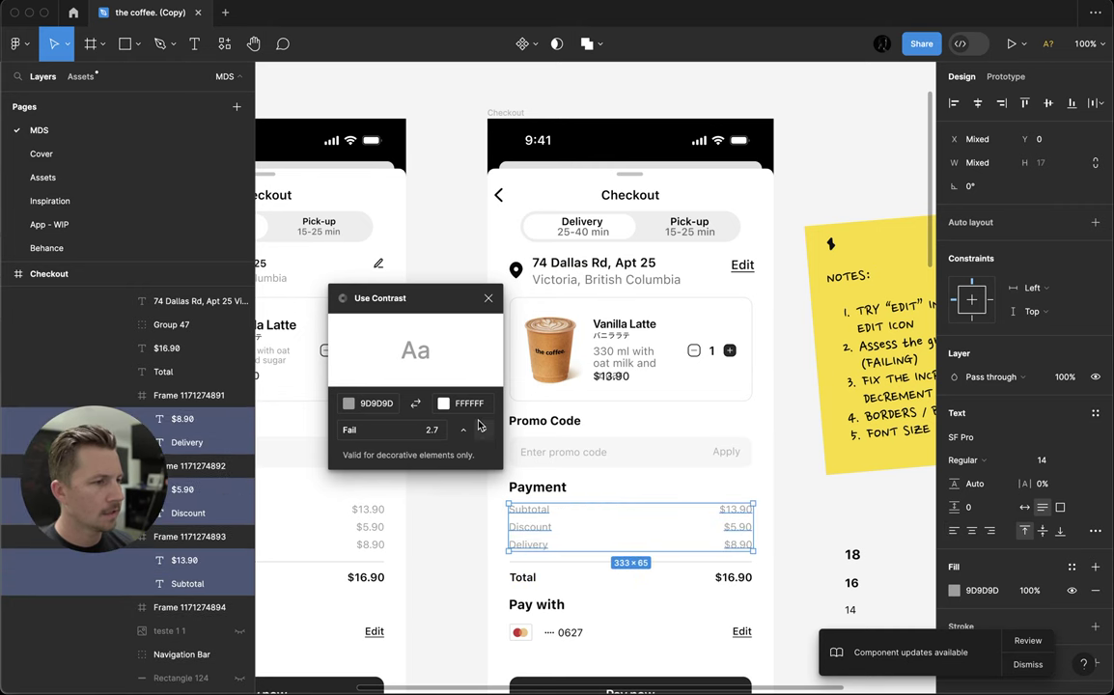
click(418, 429)
click(405, 375)
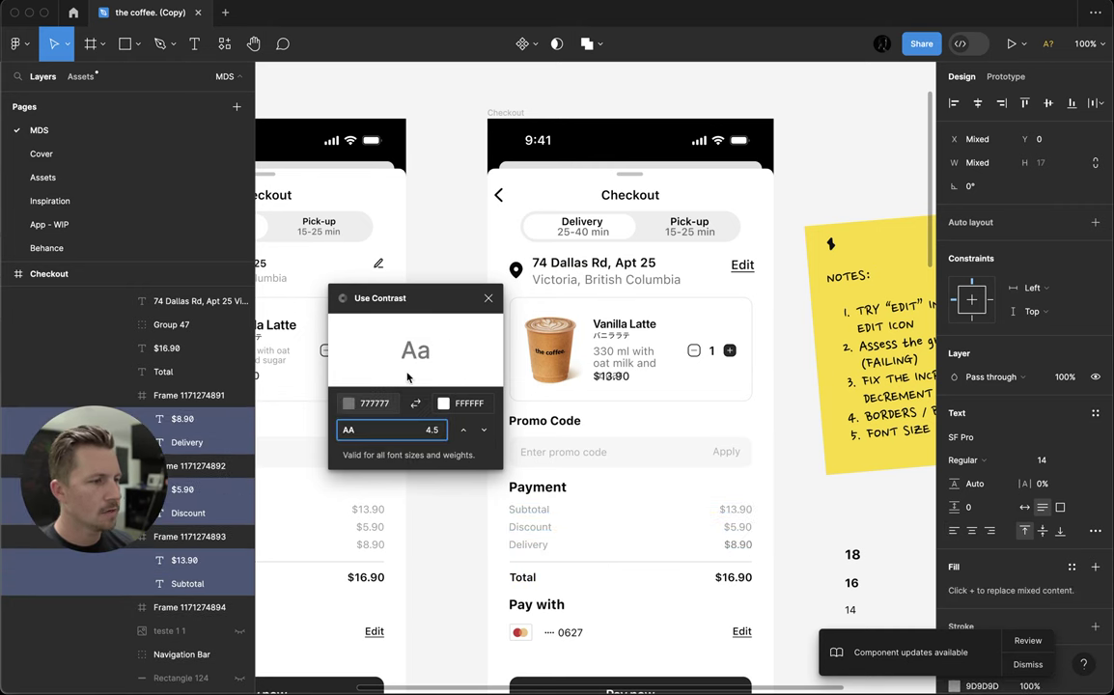
Clear the selection and move the contrast checker window aside
click(521, 405)
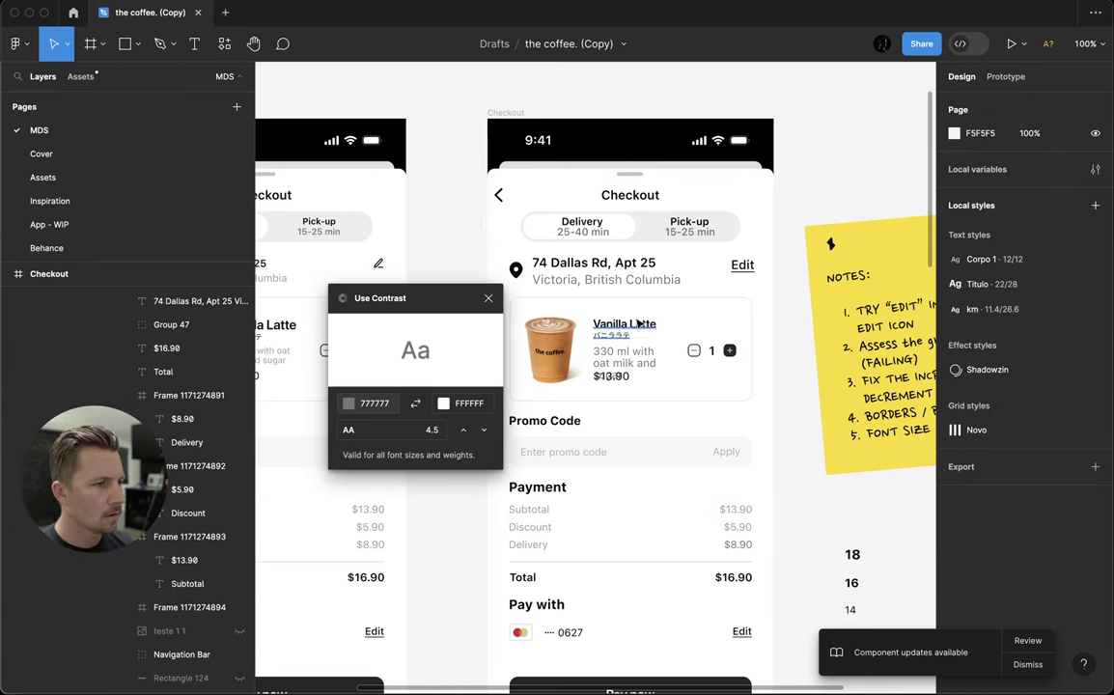
click(666, 279)
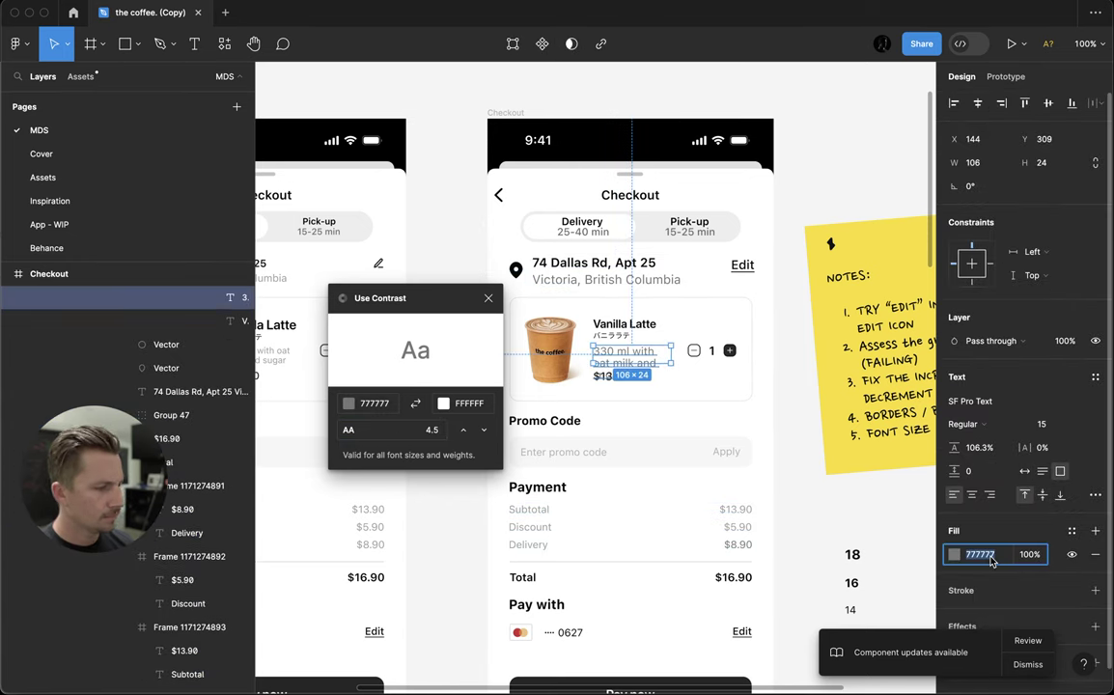
key(ctrl+z)
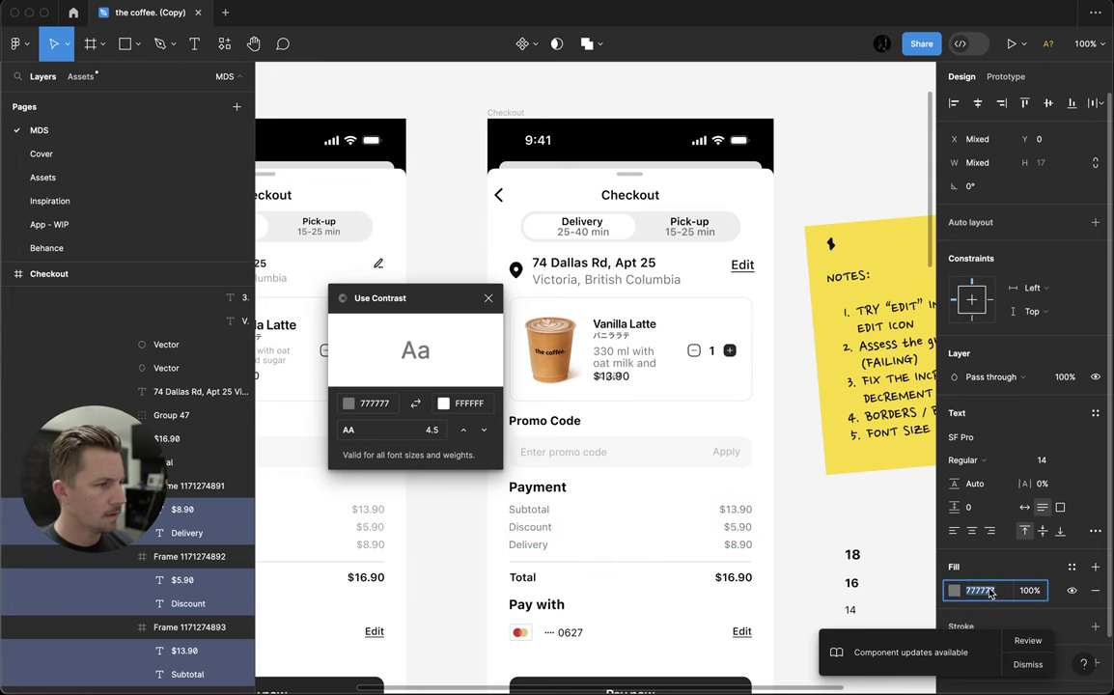
key(Escape)
drag(441, 294, 367, 193)
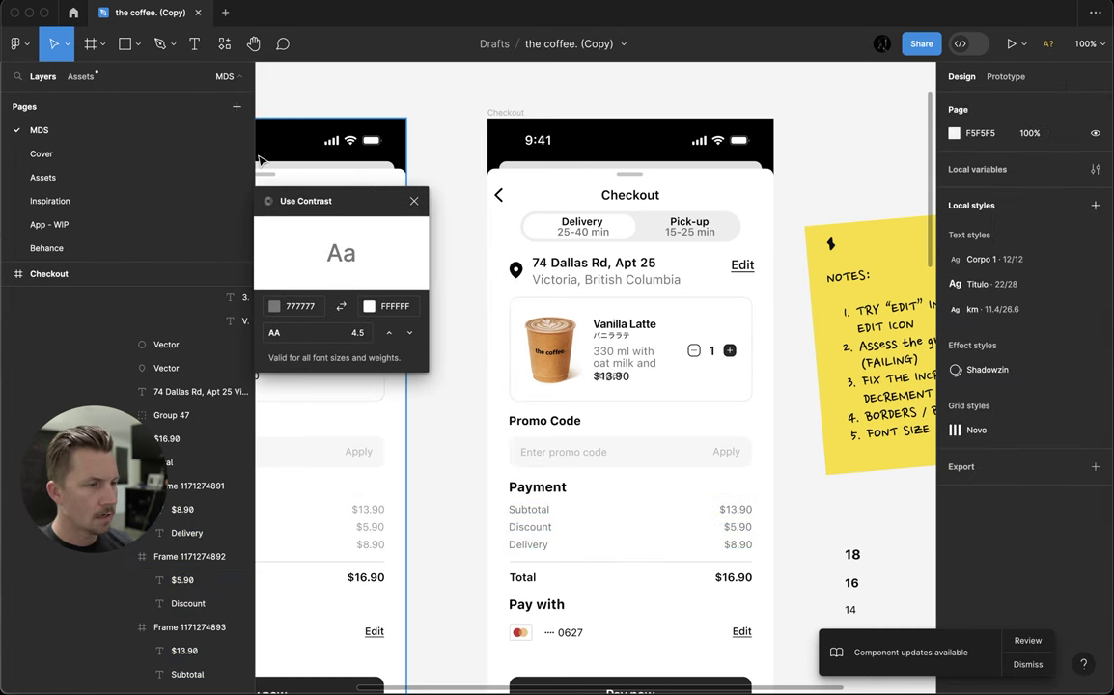
With the UI hidden, move the coffee image and stepper out of the card and place $13.90 below the description
key(ctrl+backslash)
click(522, 290)
drag(524, 290, 905, 55)
drag(620, 350, 666, 377)
drag(709, 324, 848, 141)
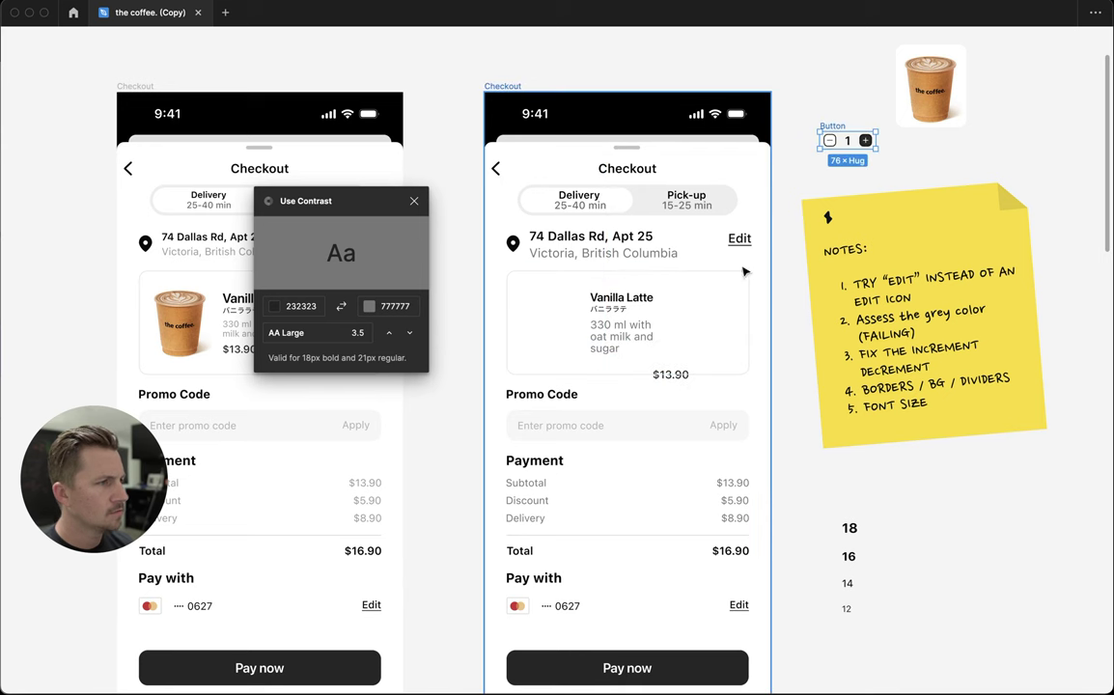
click(636, 335)
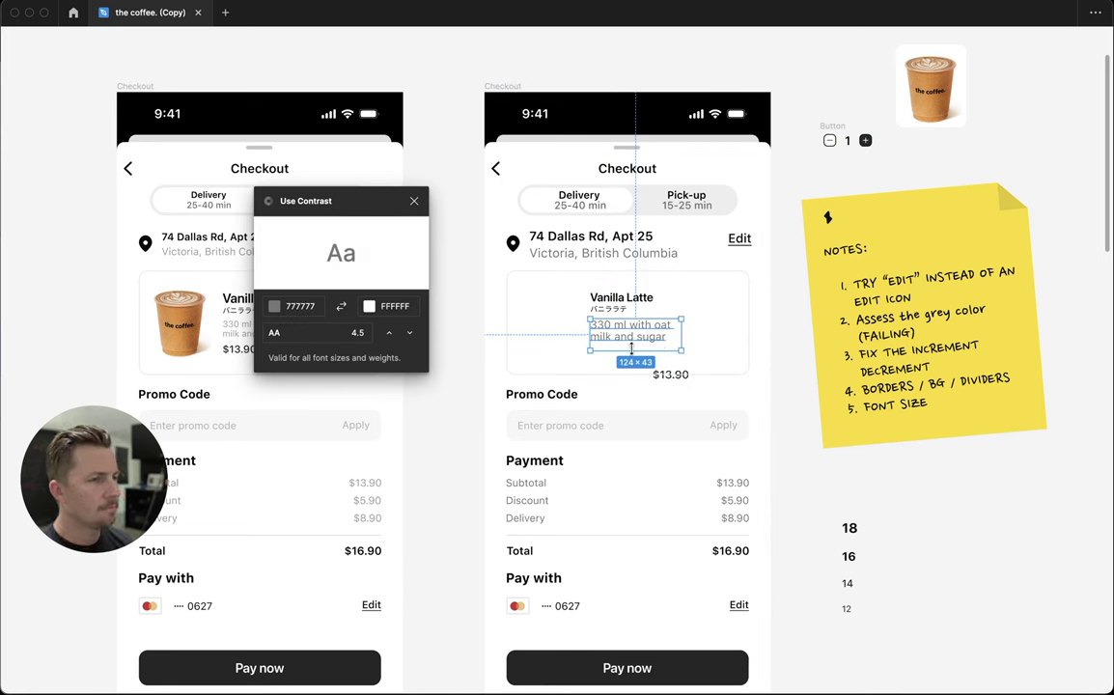
drag(355, 199, 503, 83)
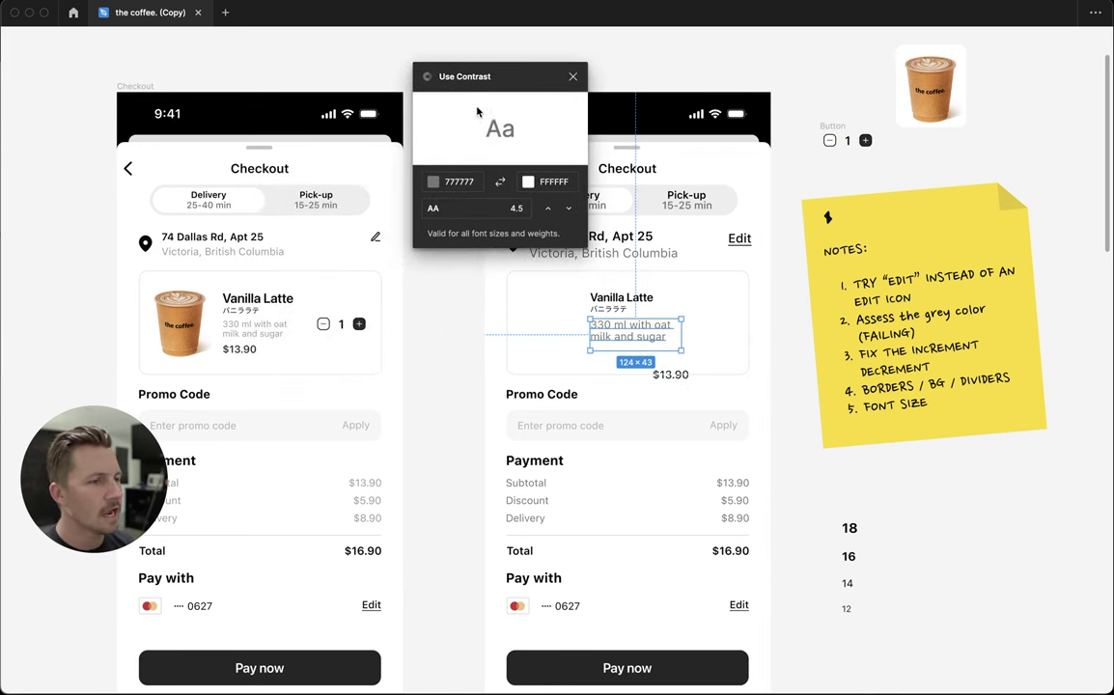
scroll(396, 402, left, 3)
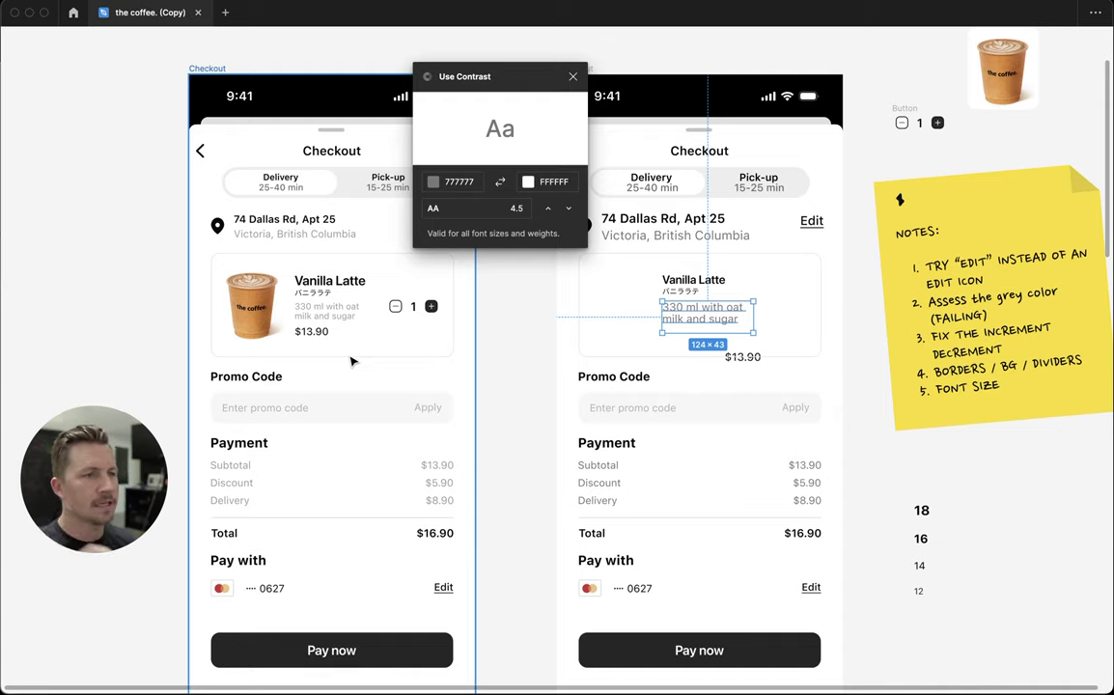
scroll(352, 361, down, 10)
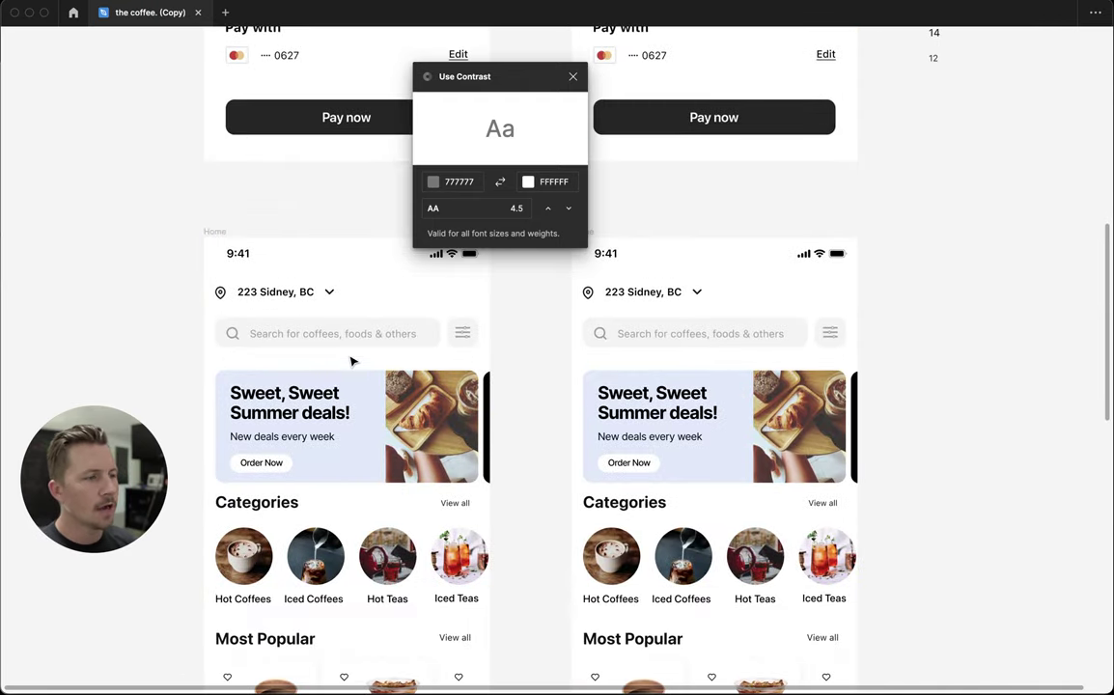
scroll(351, 361, left, 1)
scroll(352, 361, down, 10)
scroll(351, 361, right, 2)
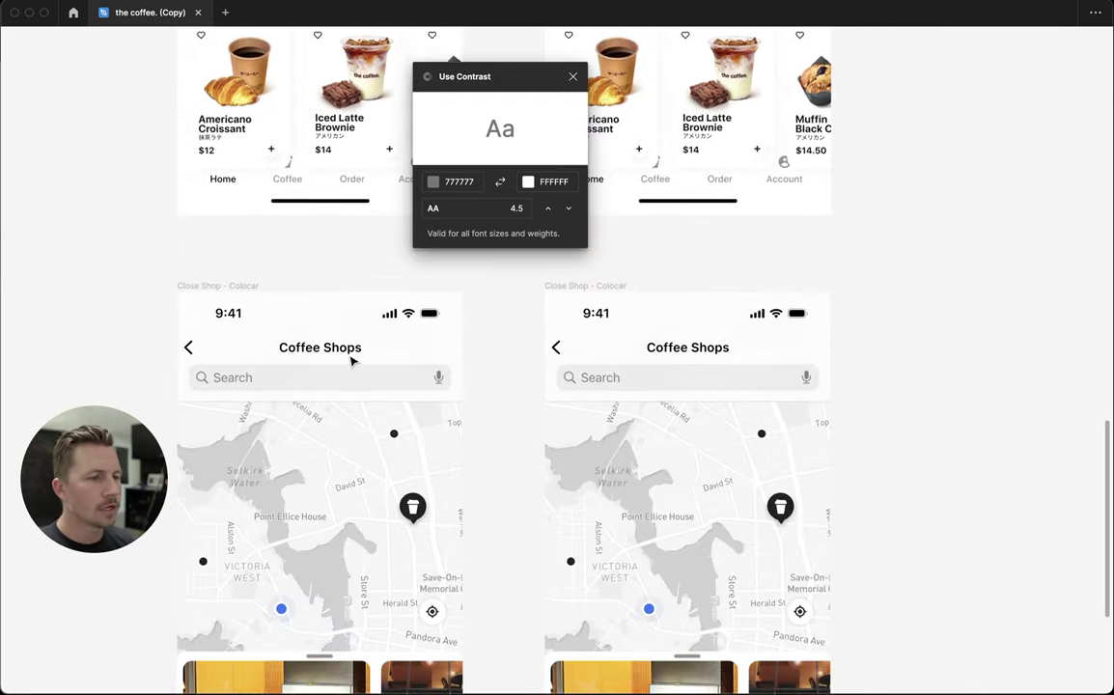
scroll(351, 361, down, 5)
scroll(352, 361, left, 2)
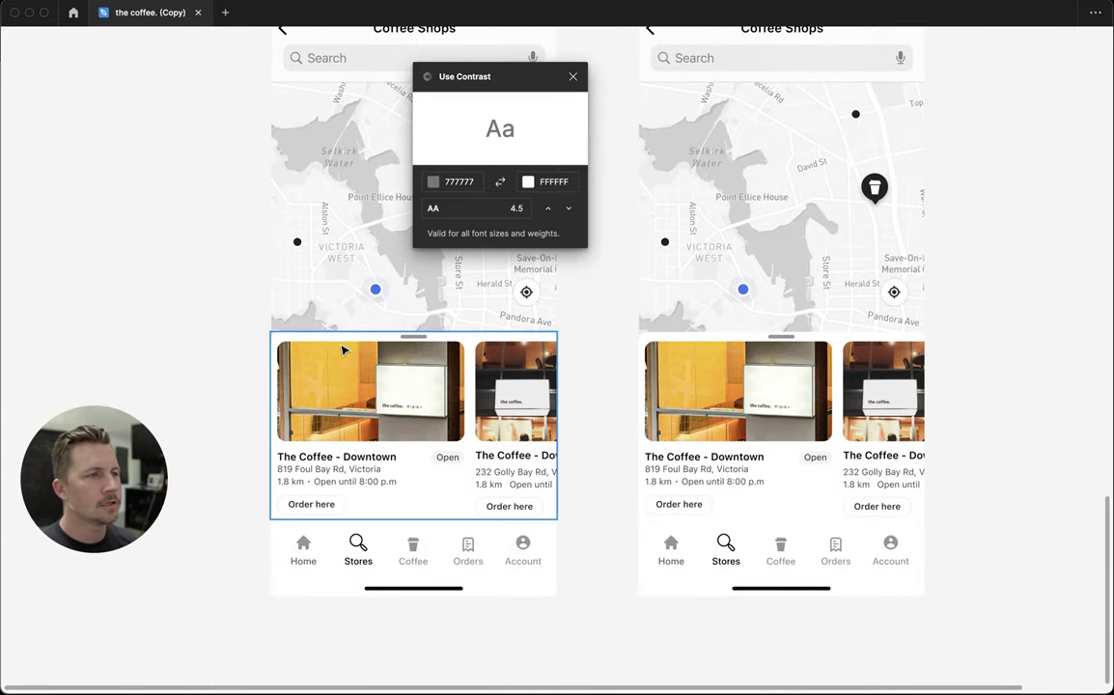
scroll(343, 350, down, 3)
scroll(372, 338, up, 5)
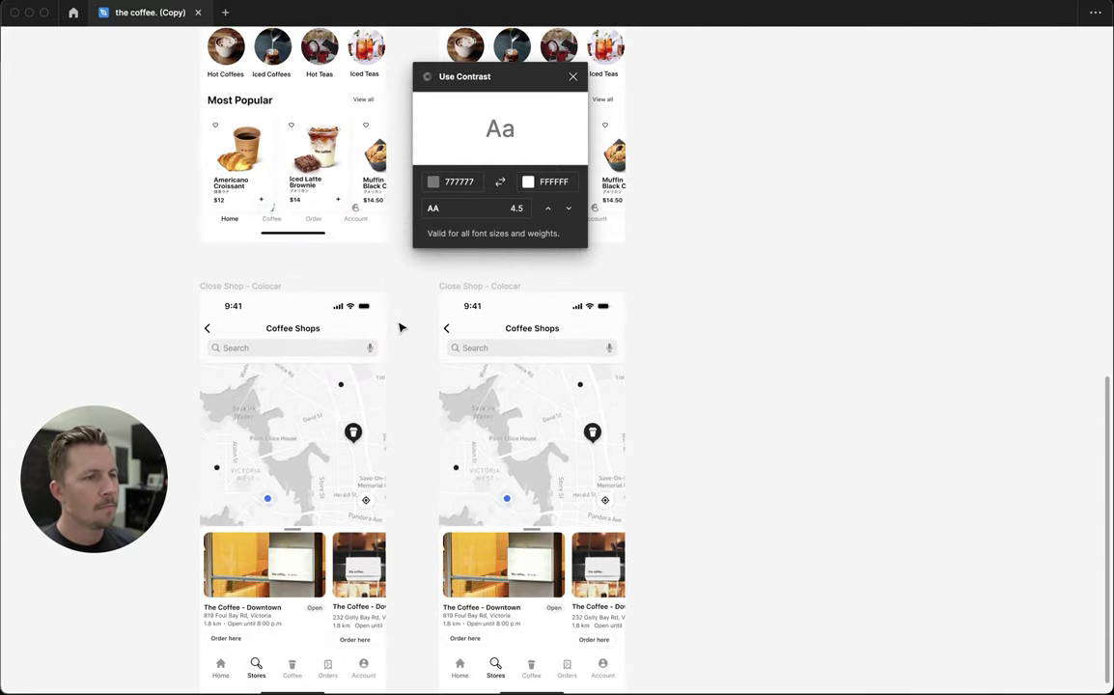
scroll(401, 329, up, 10)
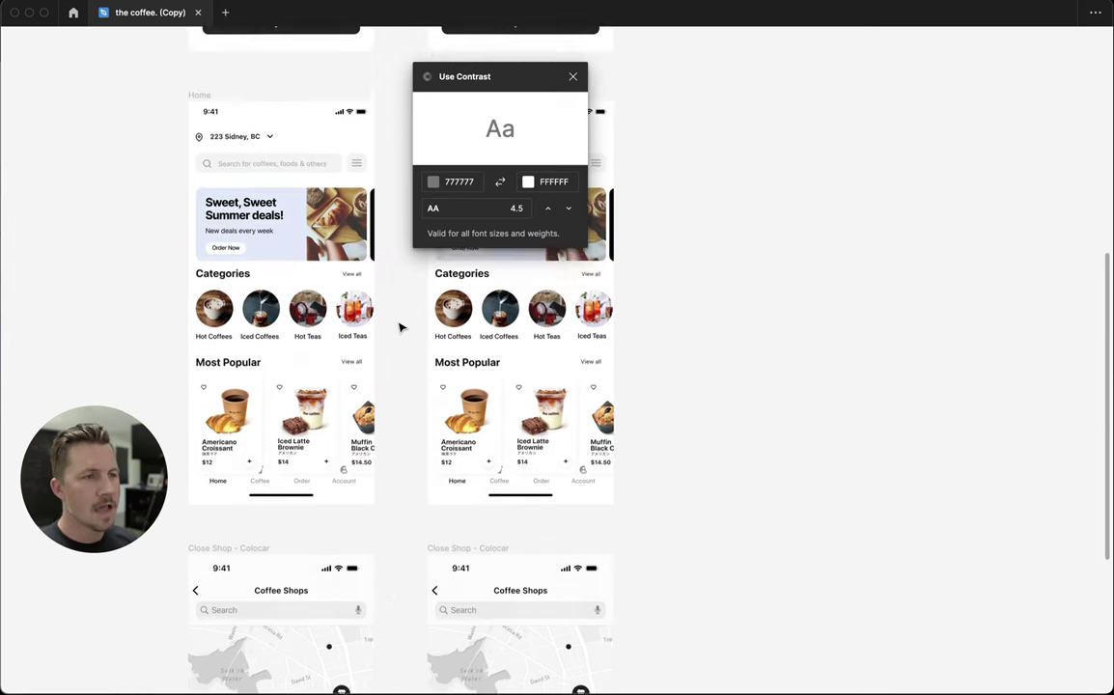
drag(490, 86, 819, 180)
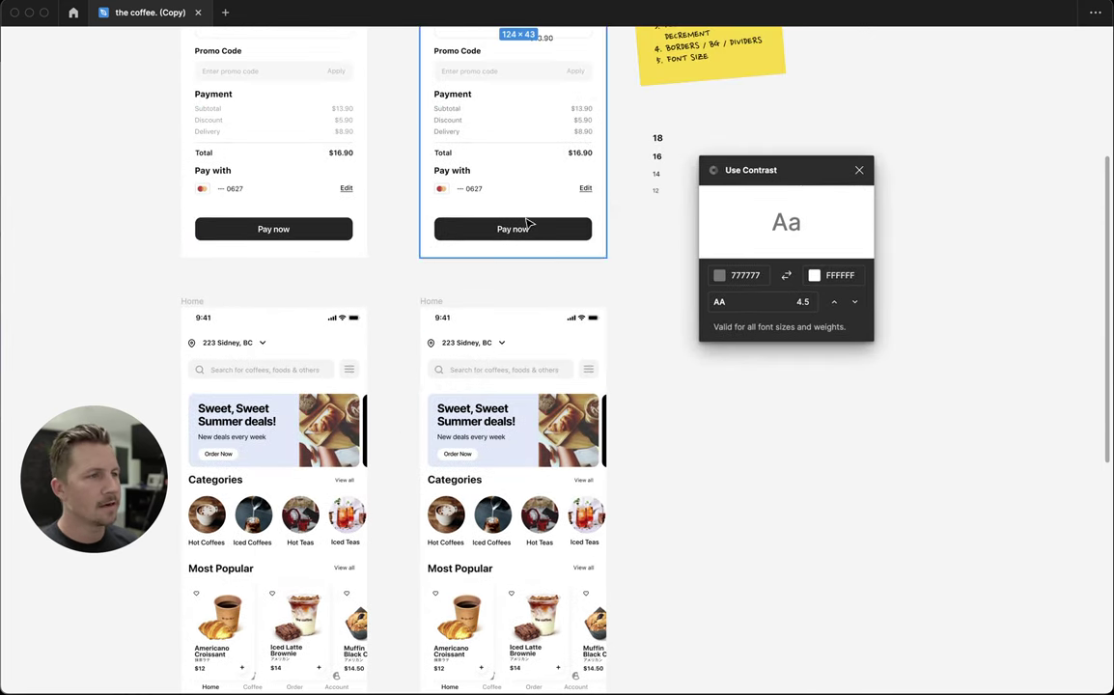
scroll(331, 274, up, 5)
scroll(323, 274, left, 2)
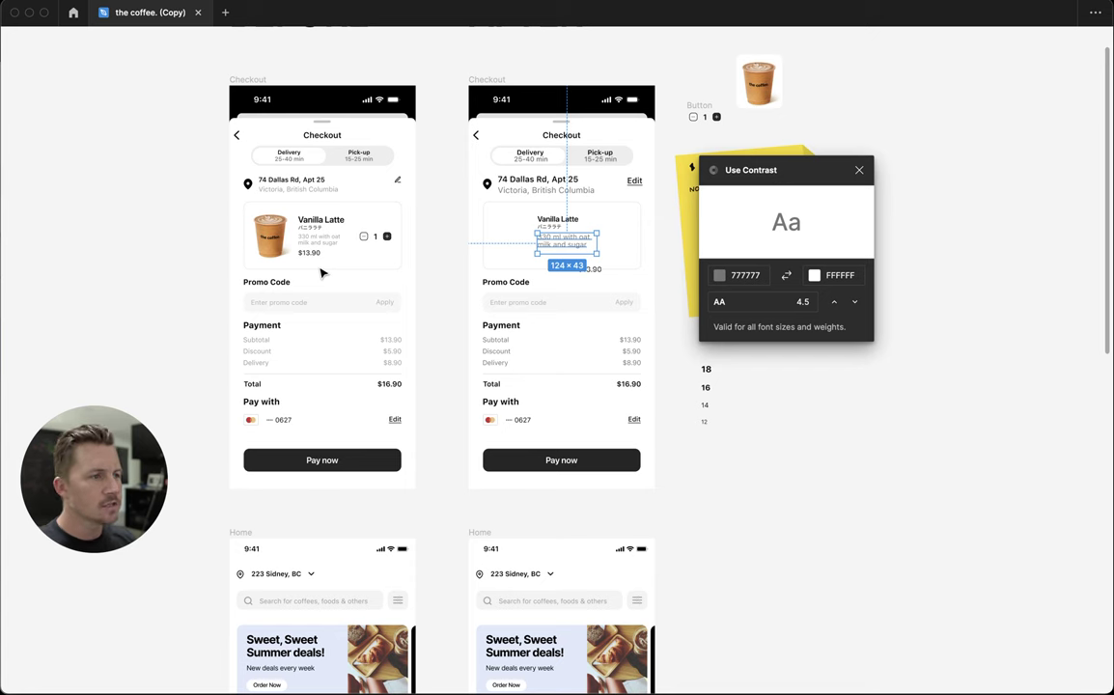